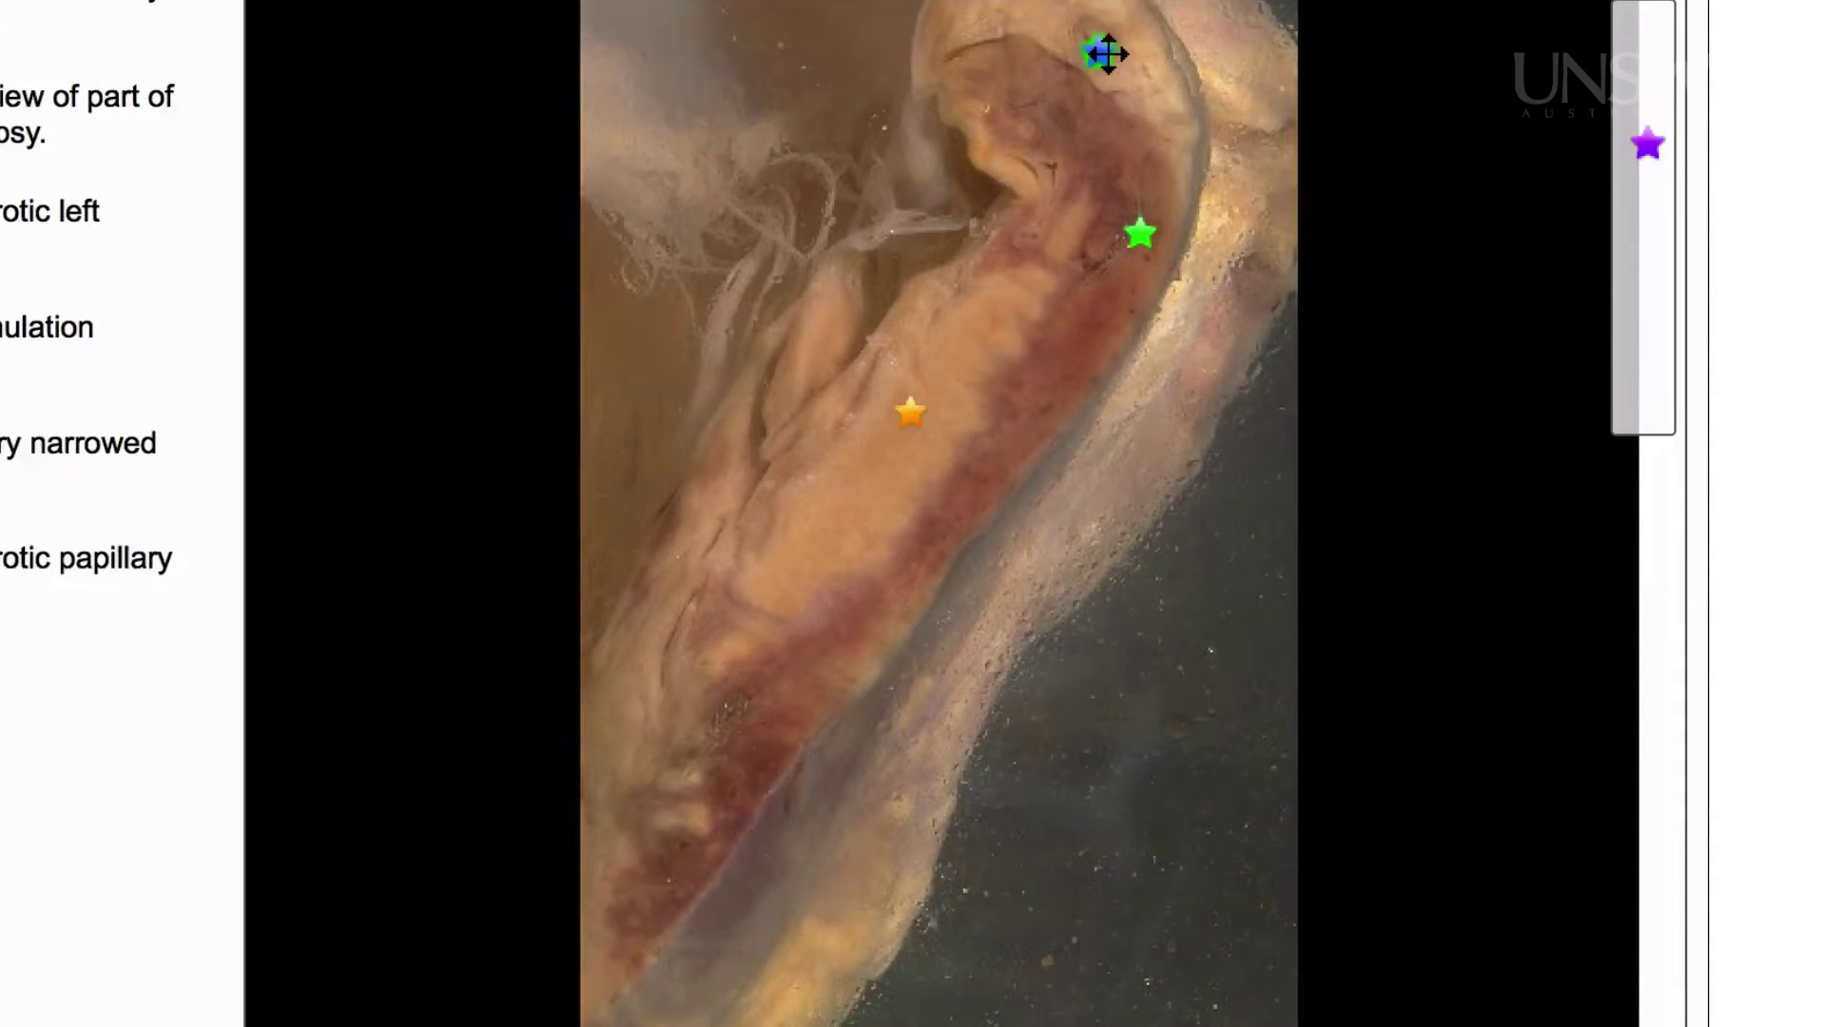
# Step: Place the purple star on the lower specimen and check the star placements
pyautogui.moveTo(1652, 171); pyautogui.dragTo(1106, 390)
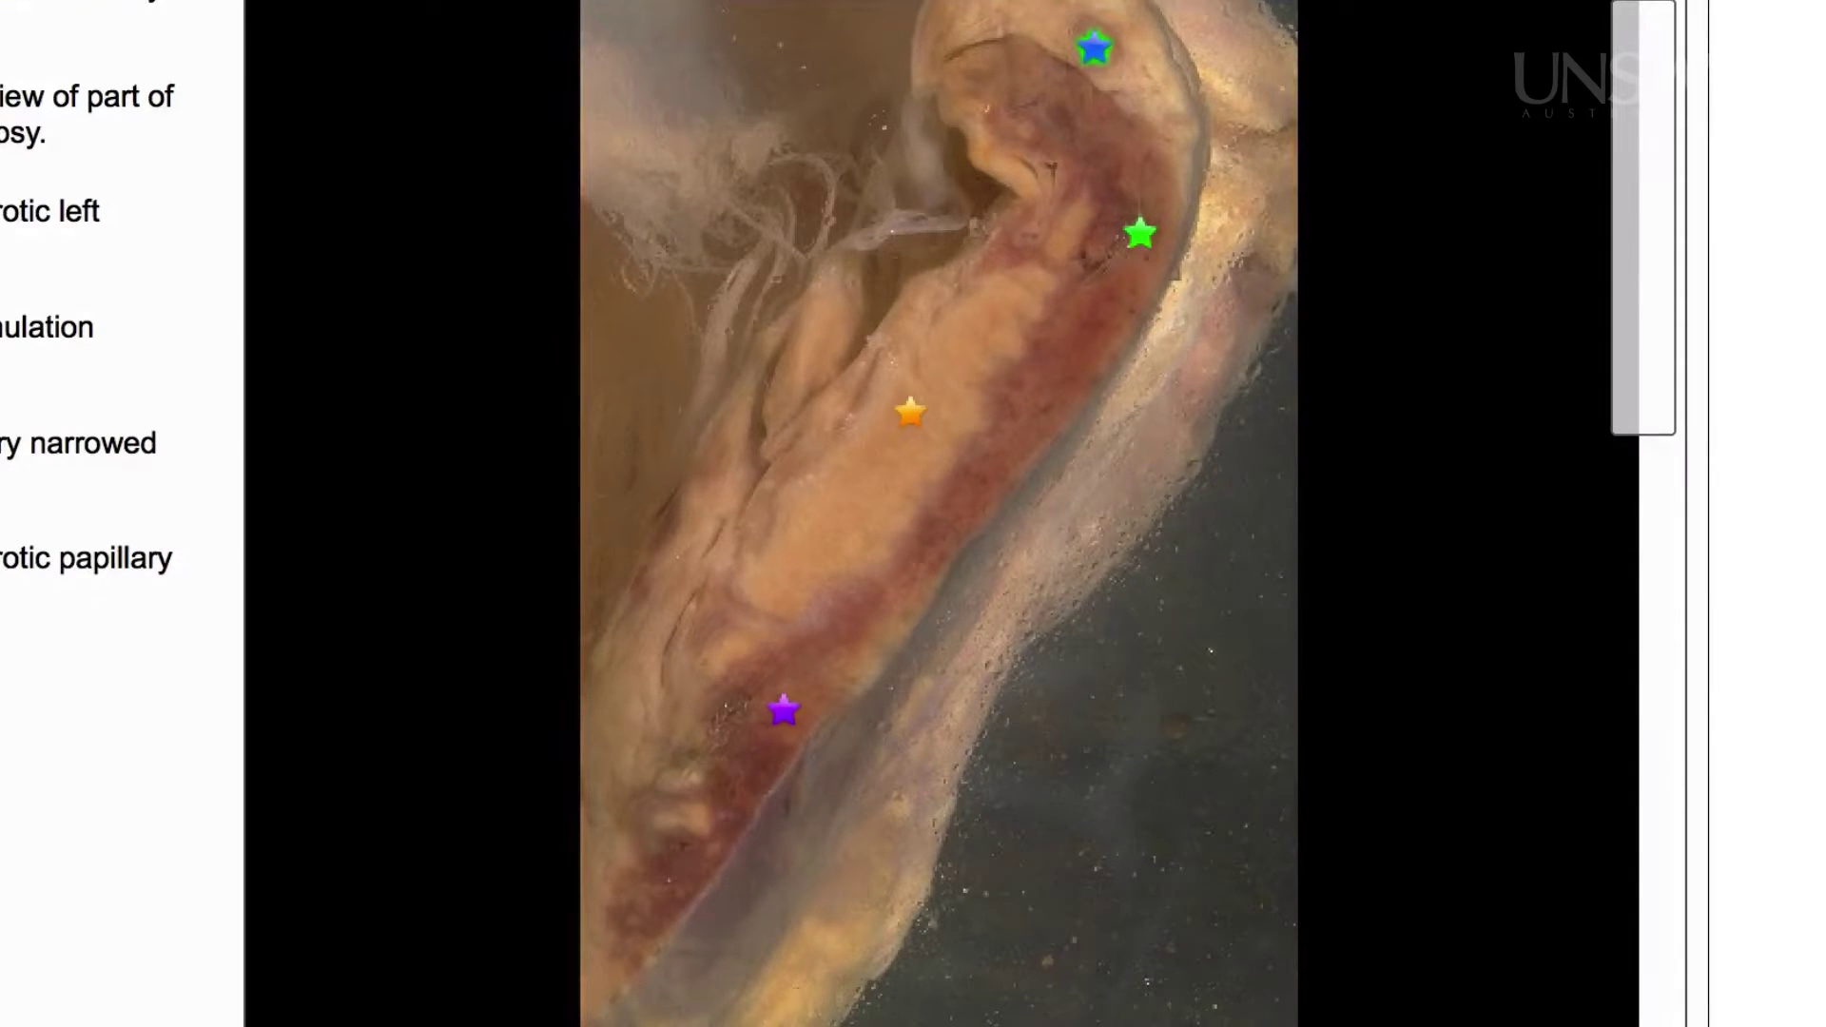
pyautogui.scroll(-4, 913, 513)
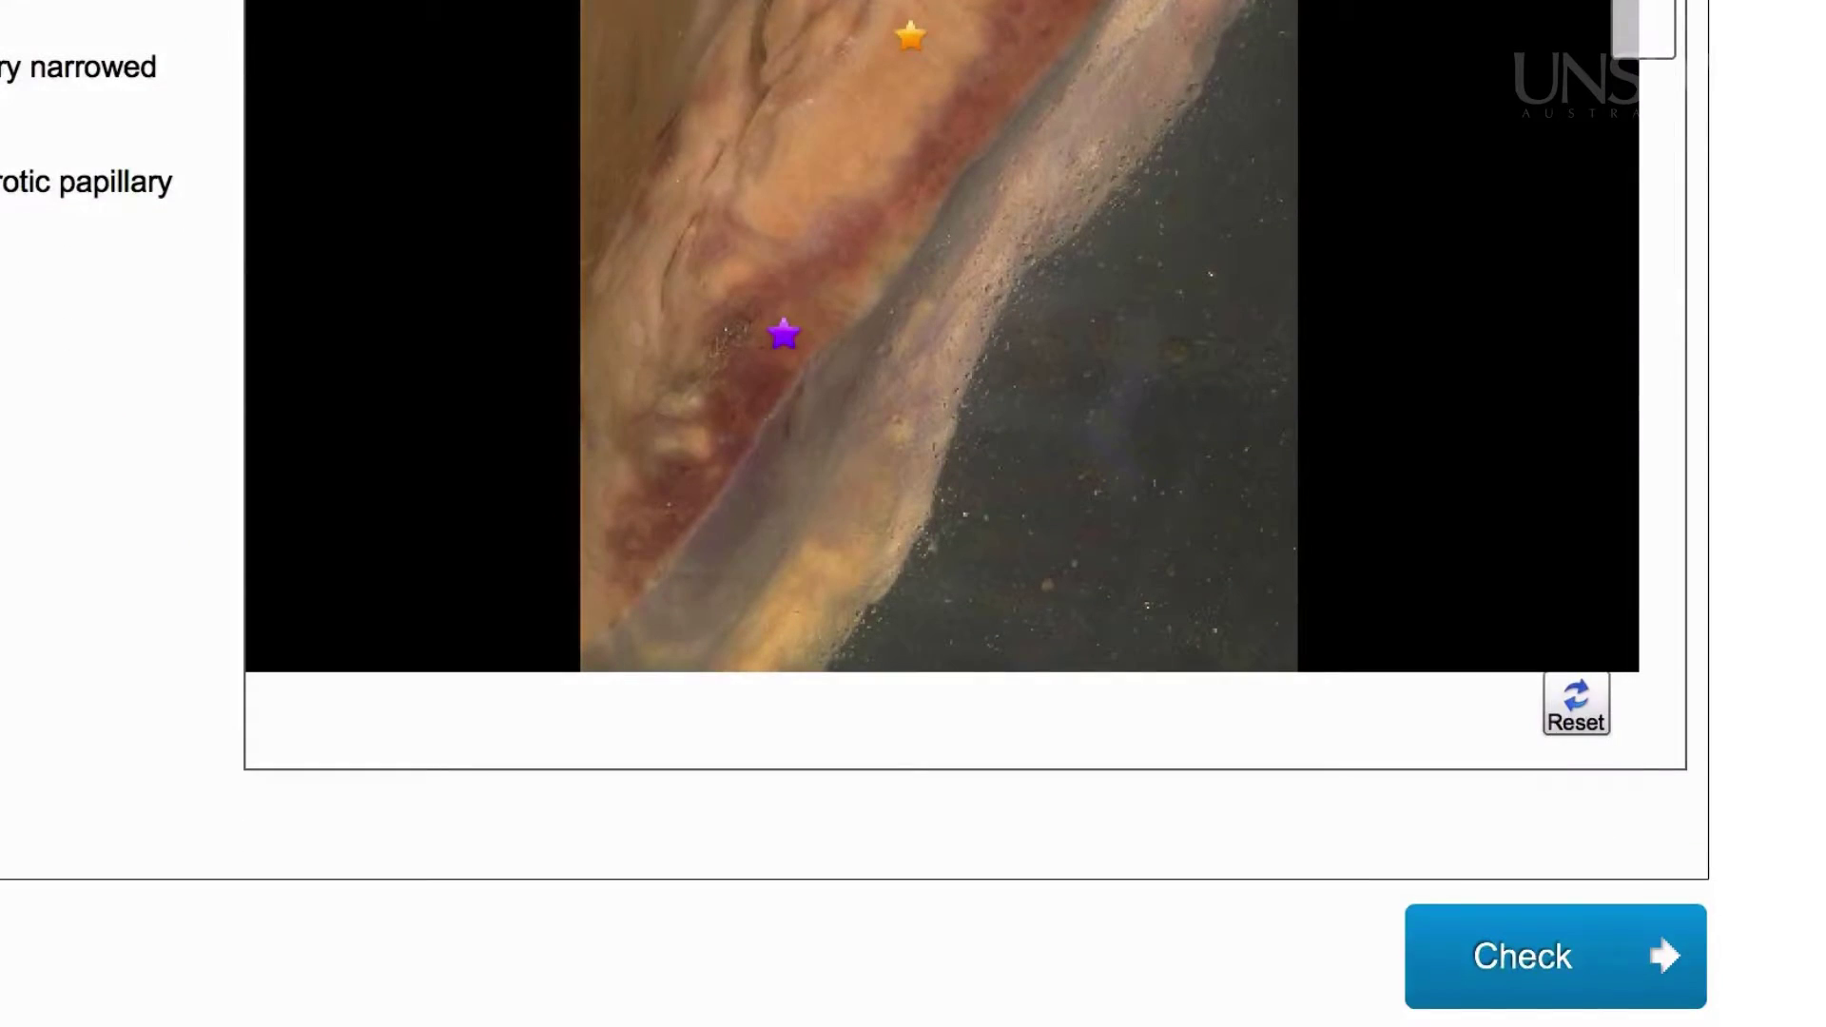
pyautogui.click(1577, 950)
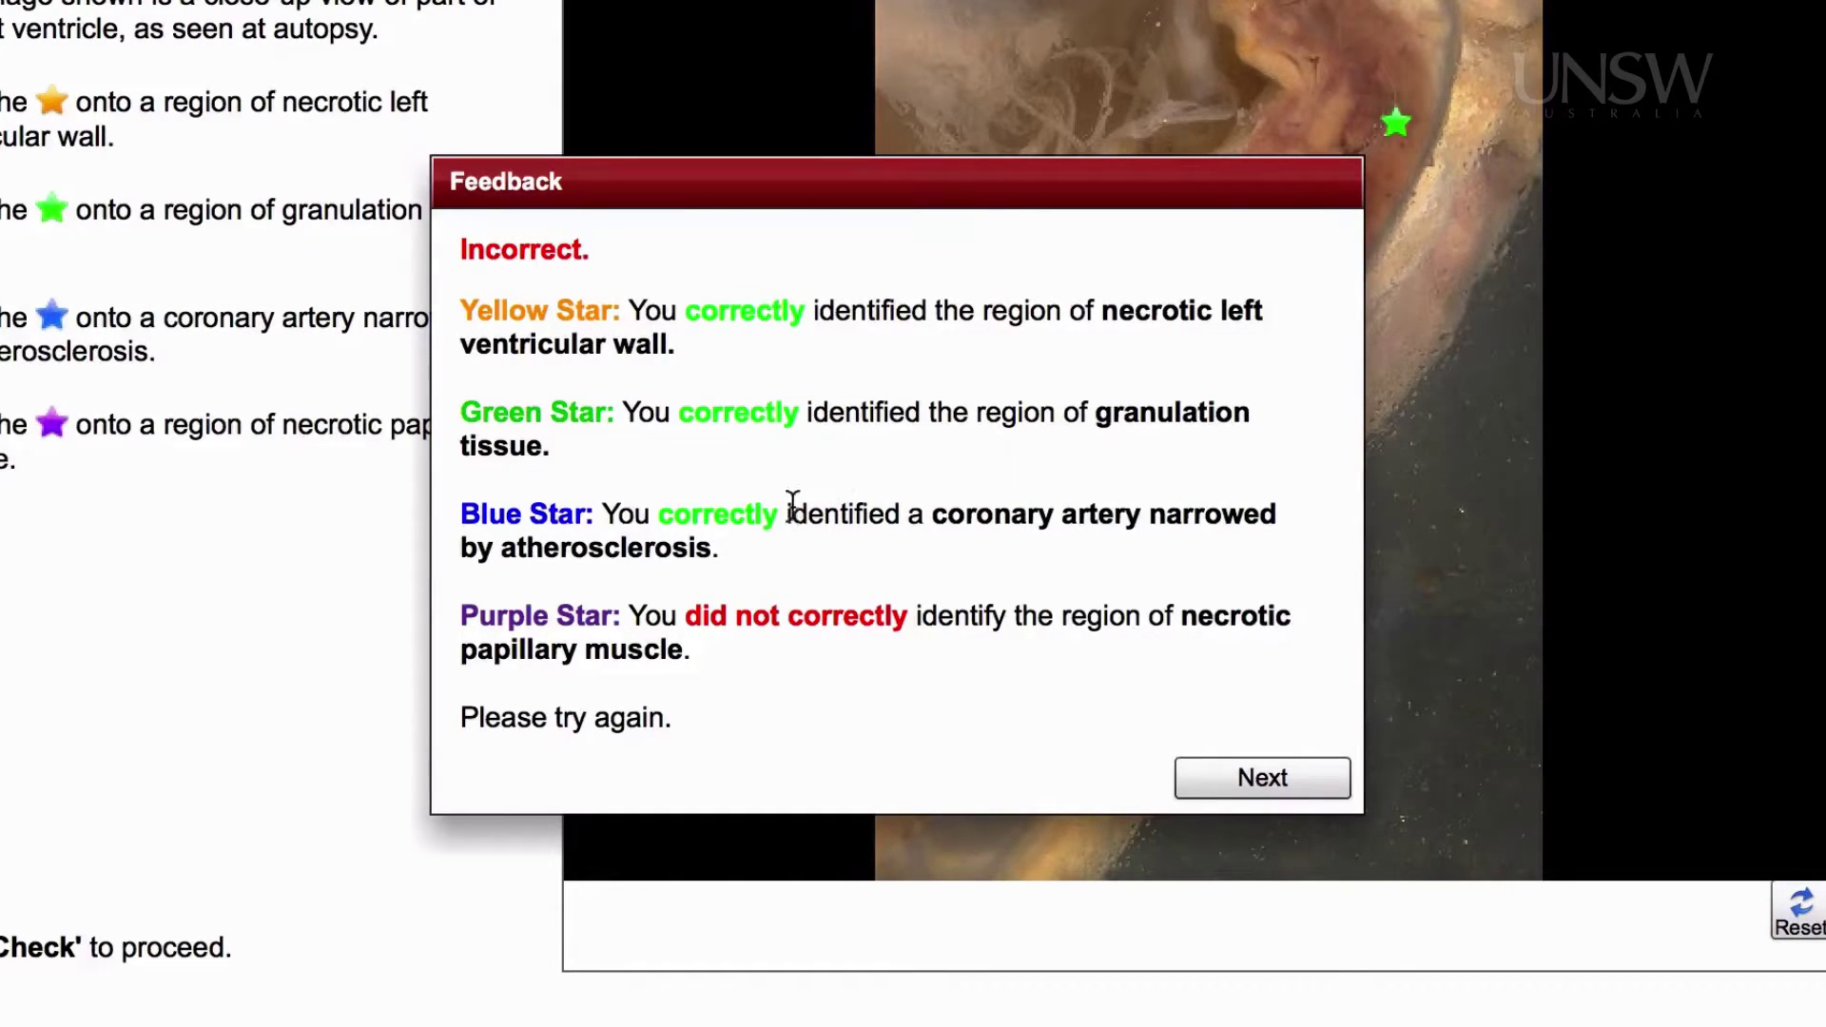
# Step: Move the purple star just below the yellow star and recheck
pyautogui.click(1227, 772)
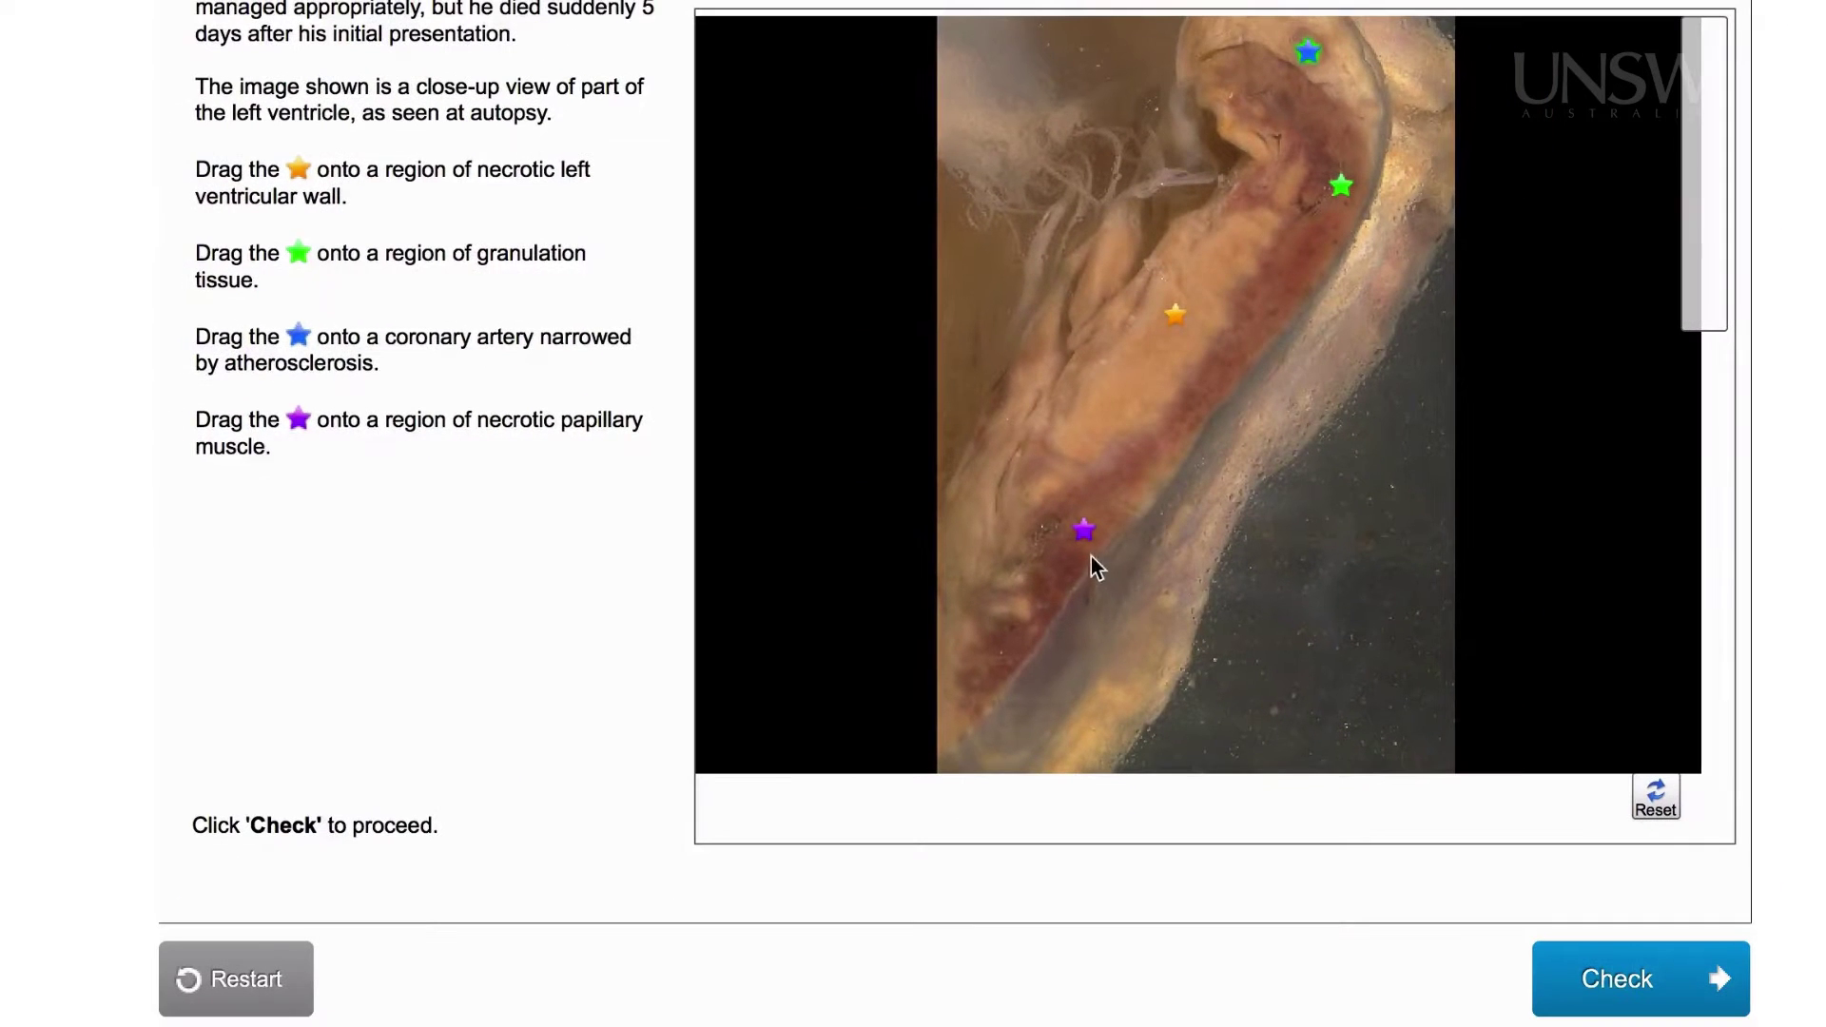
pyautogui.moveTo(1088, 536); pyautogui.dragTo(1171, 368)
pyautogui.click(1607, 974)
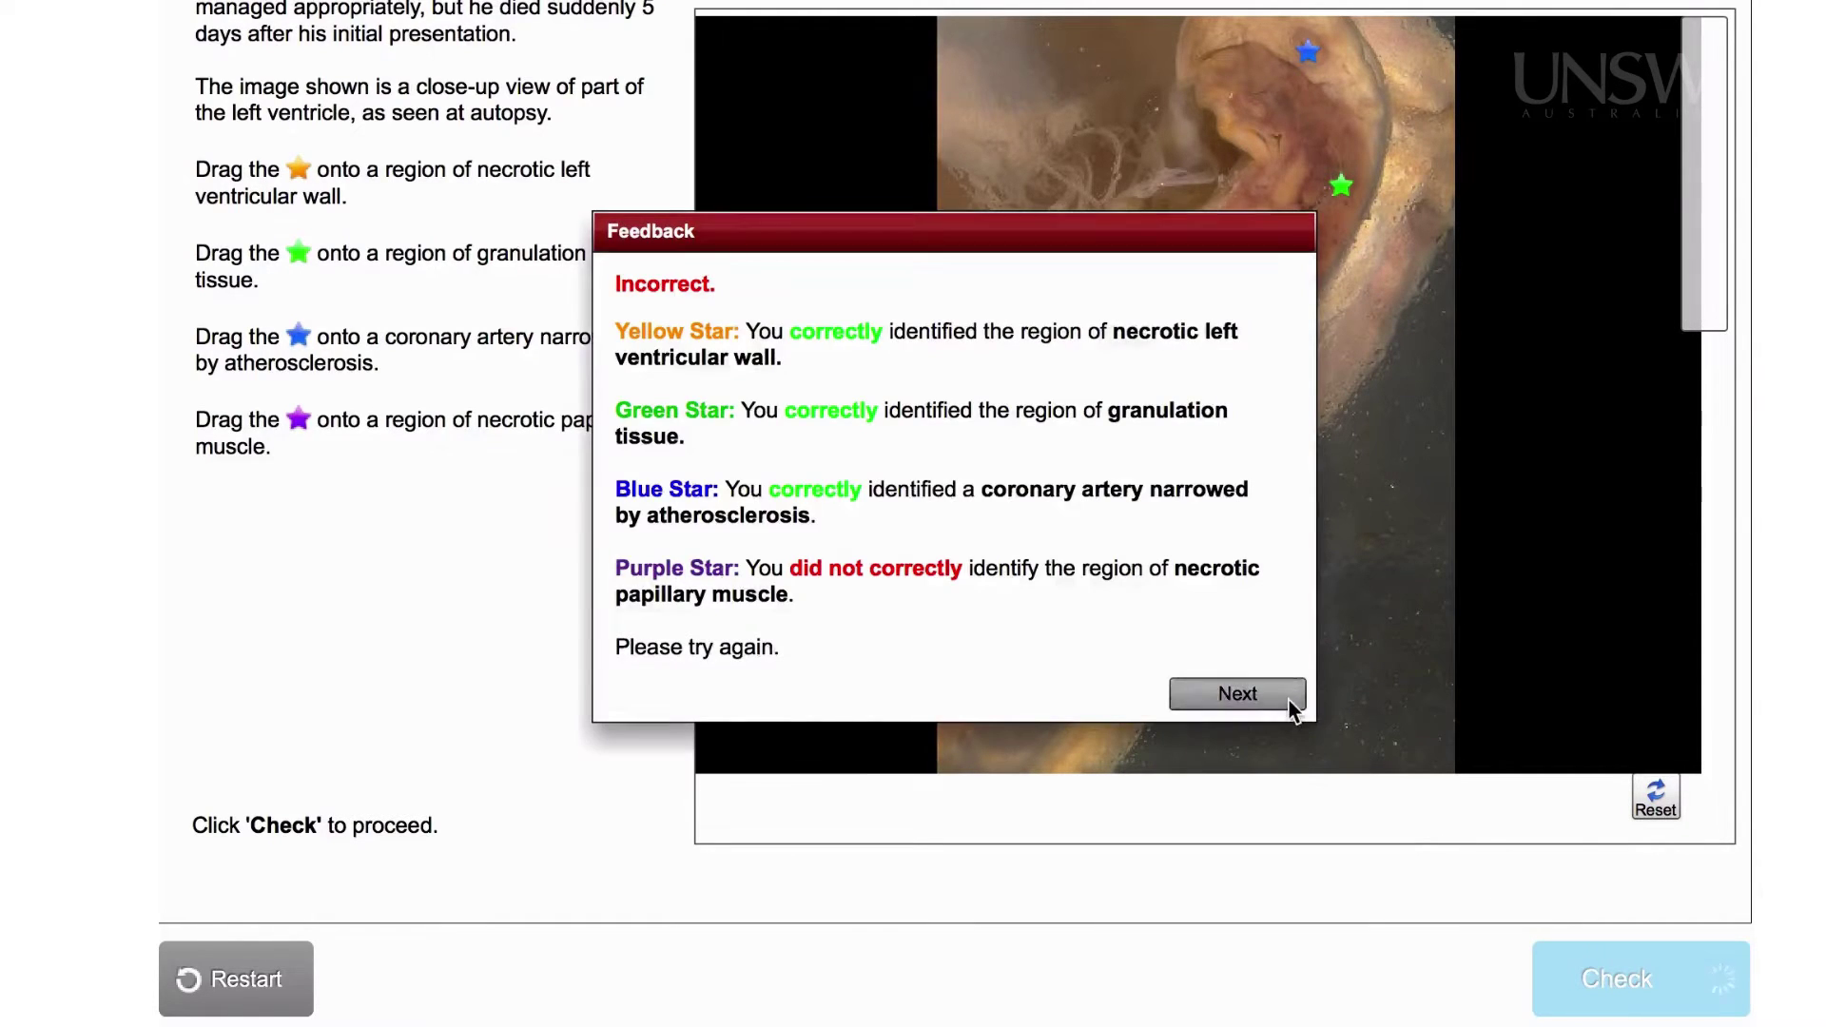
# Step: Shift the purple star slightly right, recheck, and dismiss the too-many-attempts feedback
pyautogui.click(1286, 699)
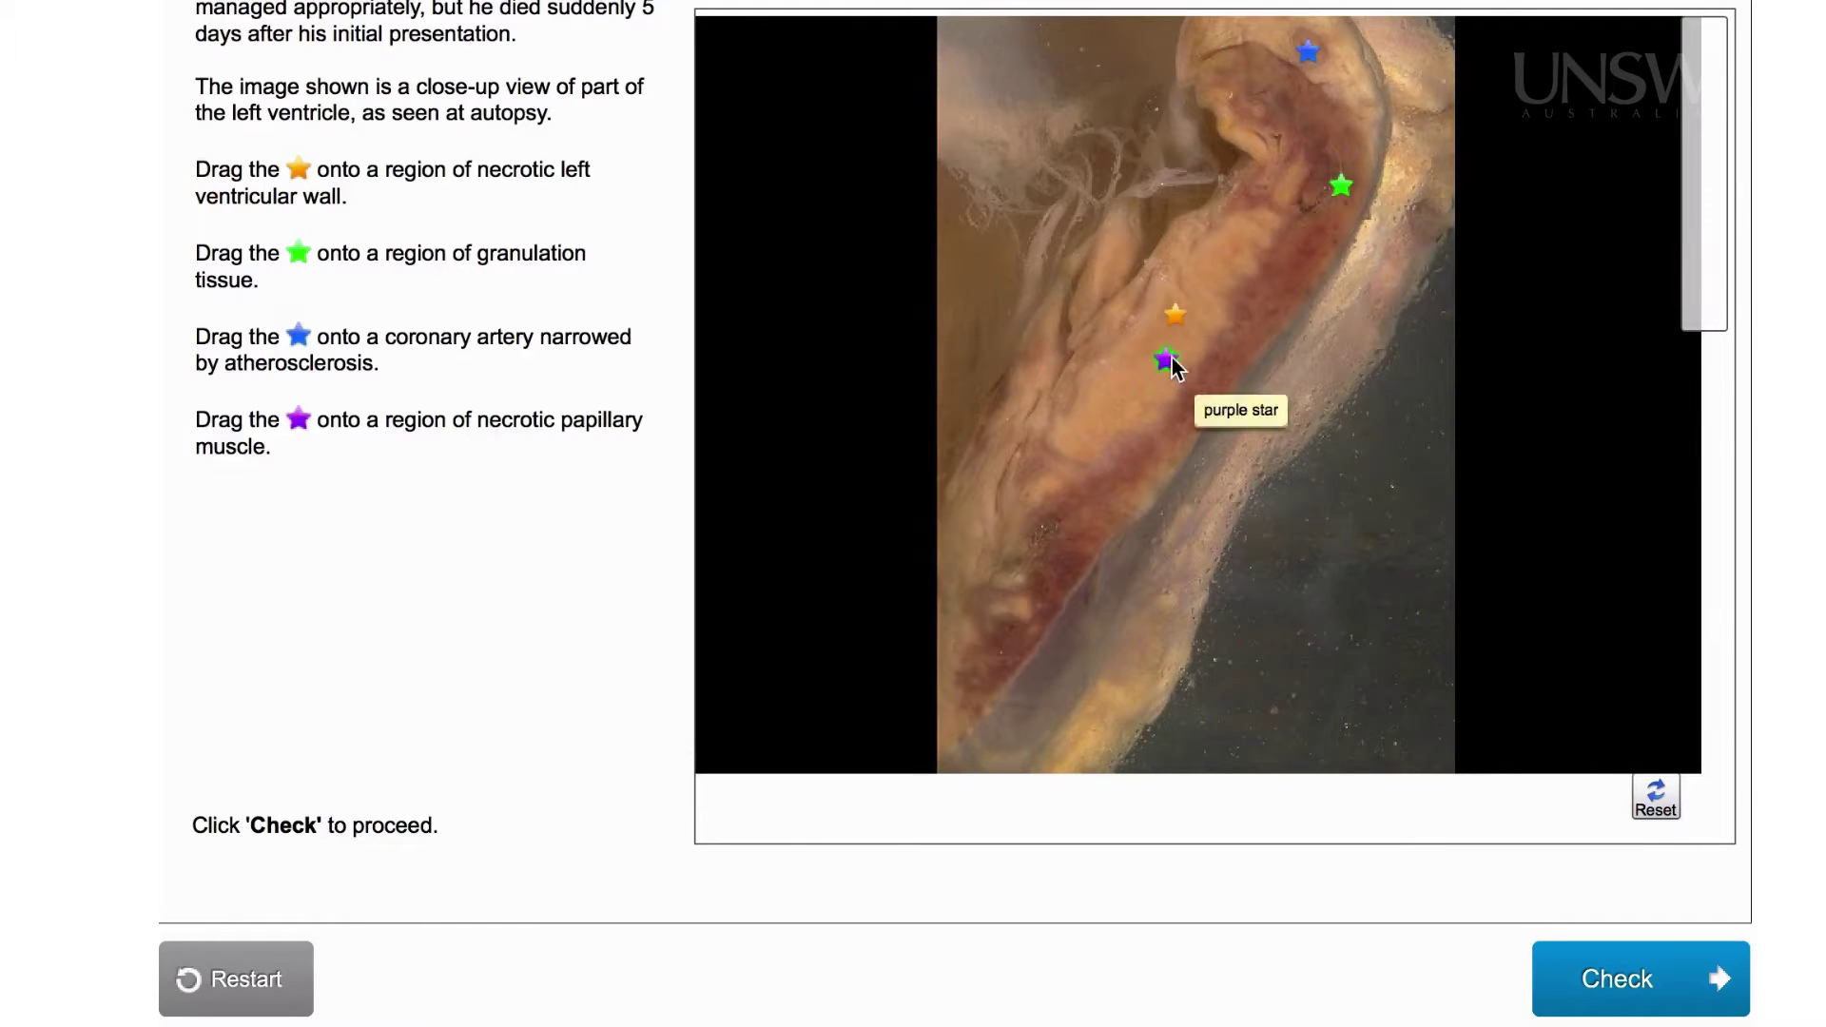
pyautogui.moveTo(1167, 362); pyautogui.dragTo(1217, 360)
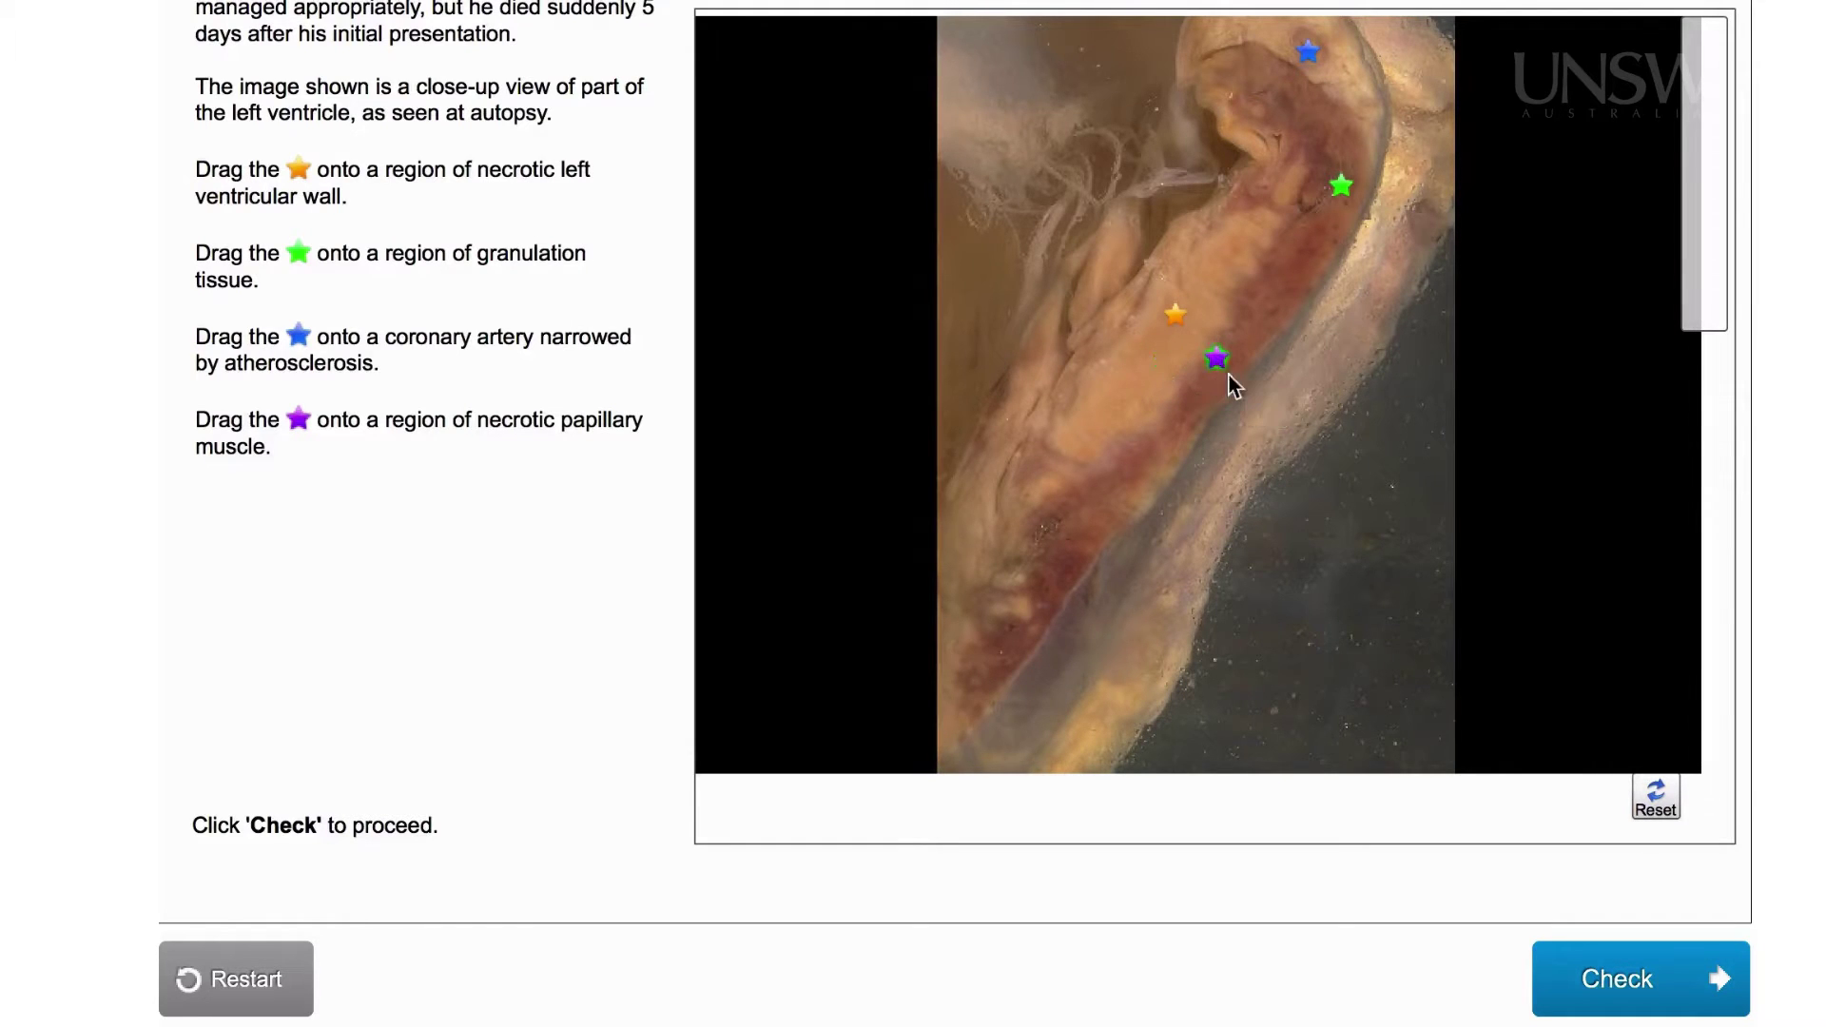
pyautogui.click(1624, 998)
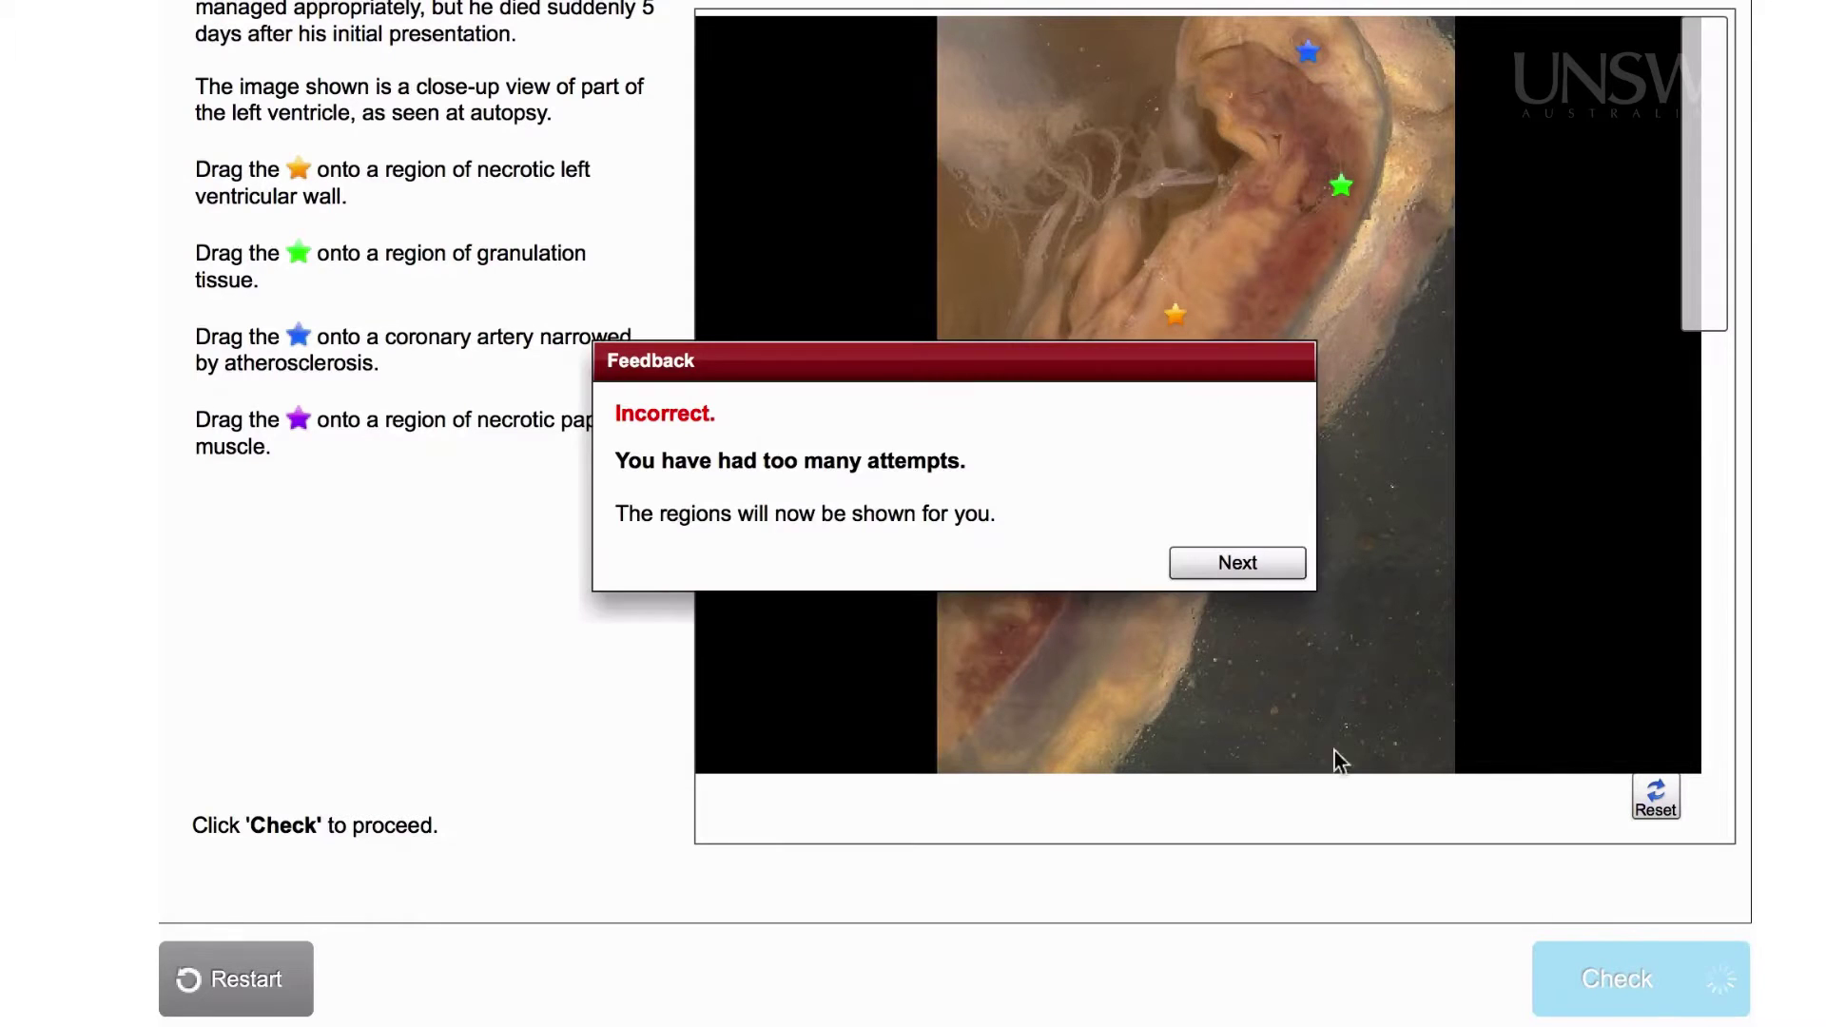
pyautogui.click(1279, 569)
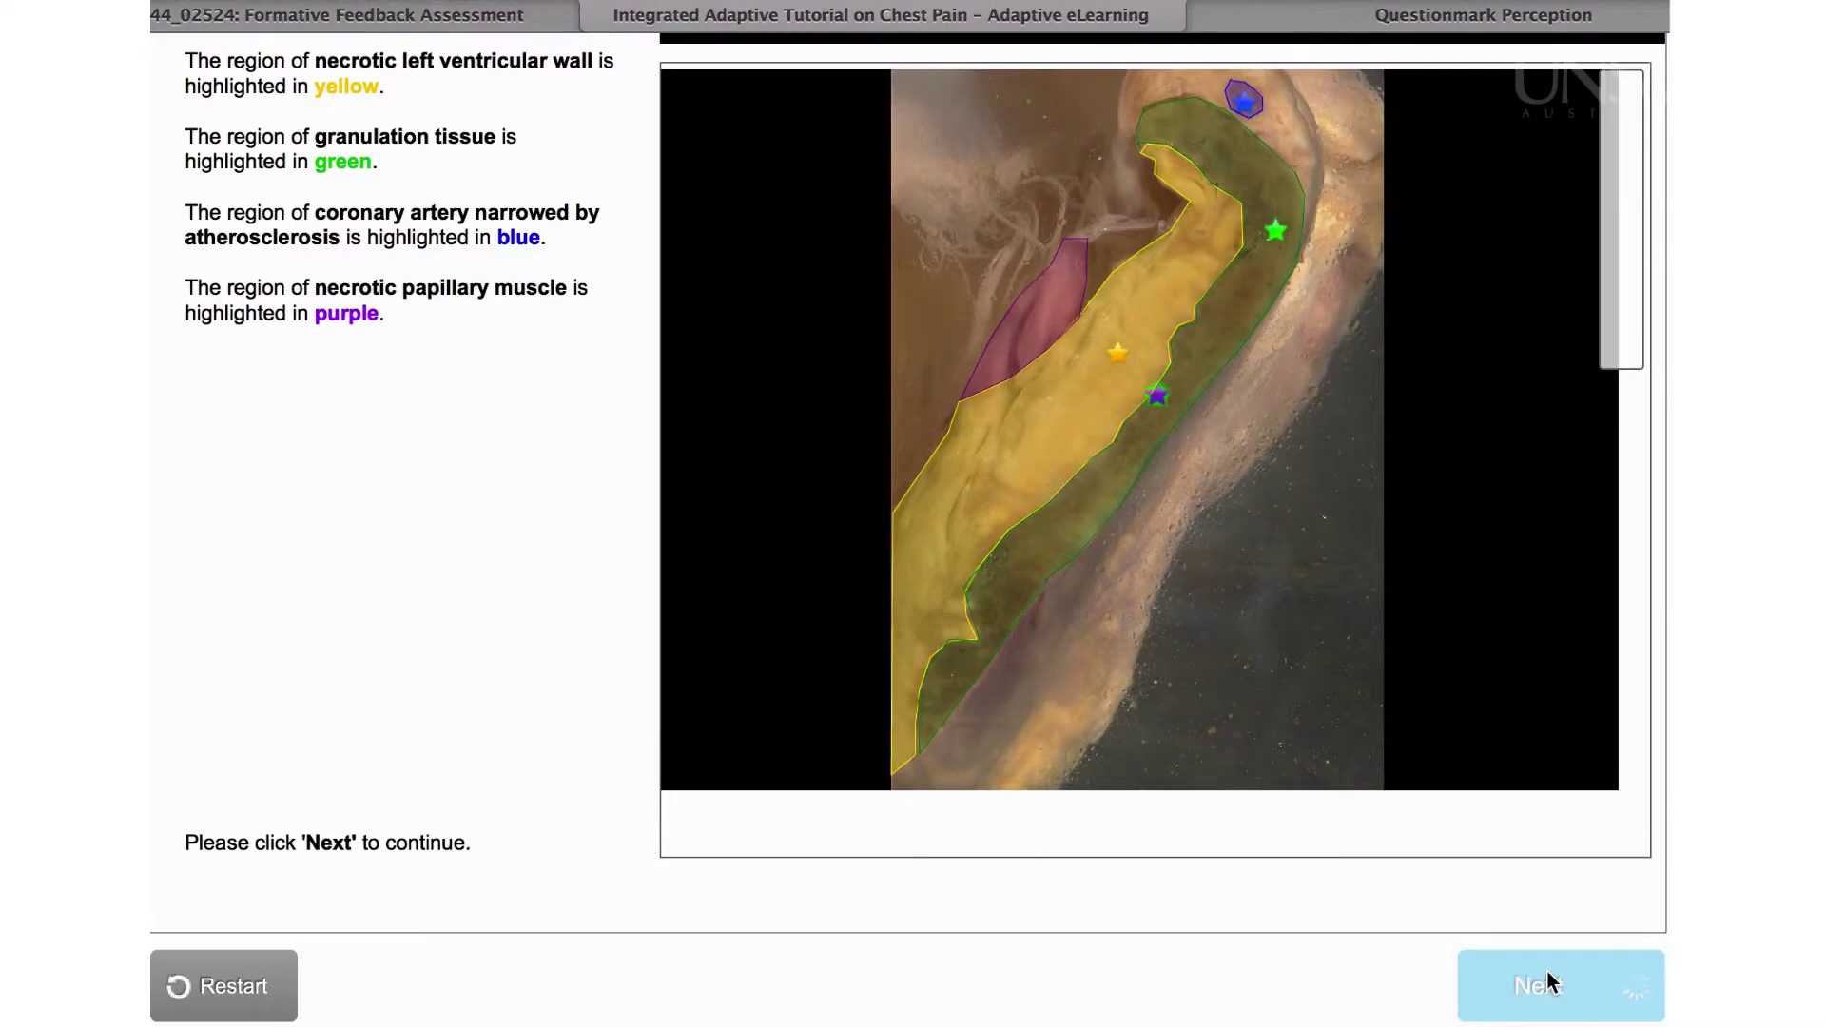
# Step: Continue from the revealed regions to the MFAC1527 HIV scenario assessment
pyautogui.click(1548, 979)
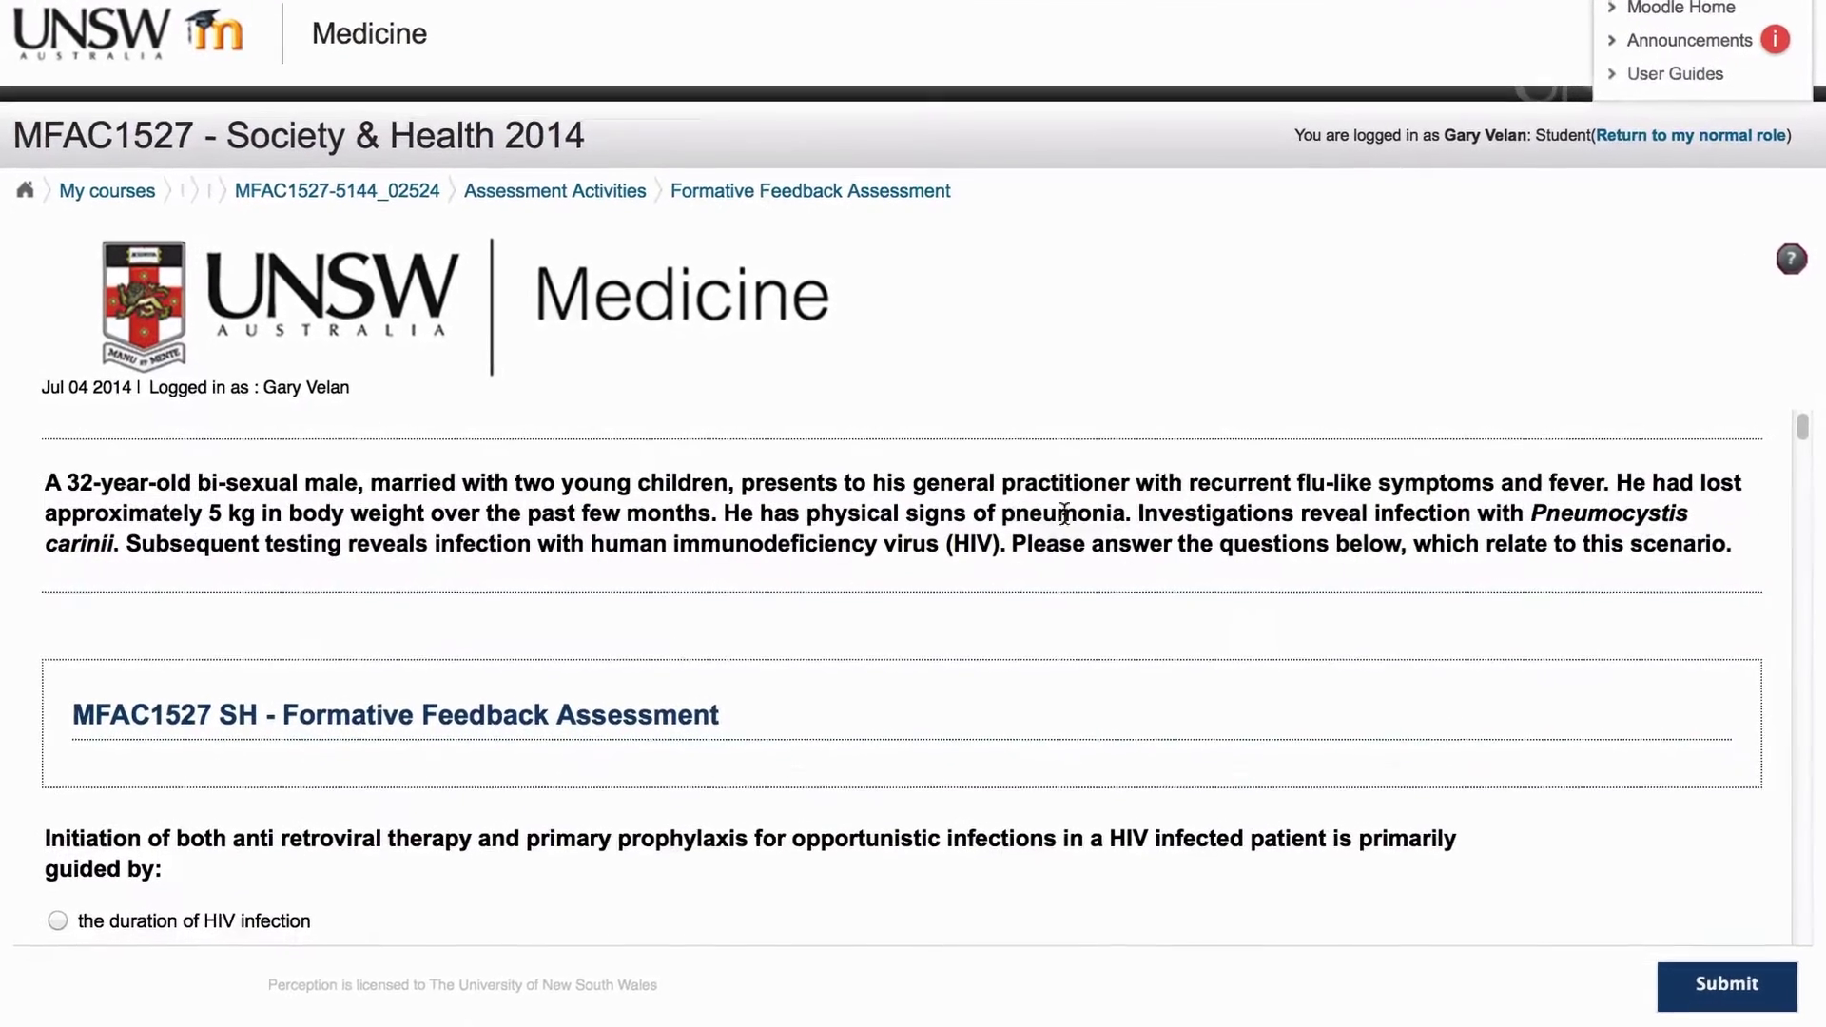
# Step: Scroll through the HIV questions and view the Respiratory droplet infection disease choices
pyautogui.moveTo(1810, 445); pyautogui.dragTo(1815, 456)
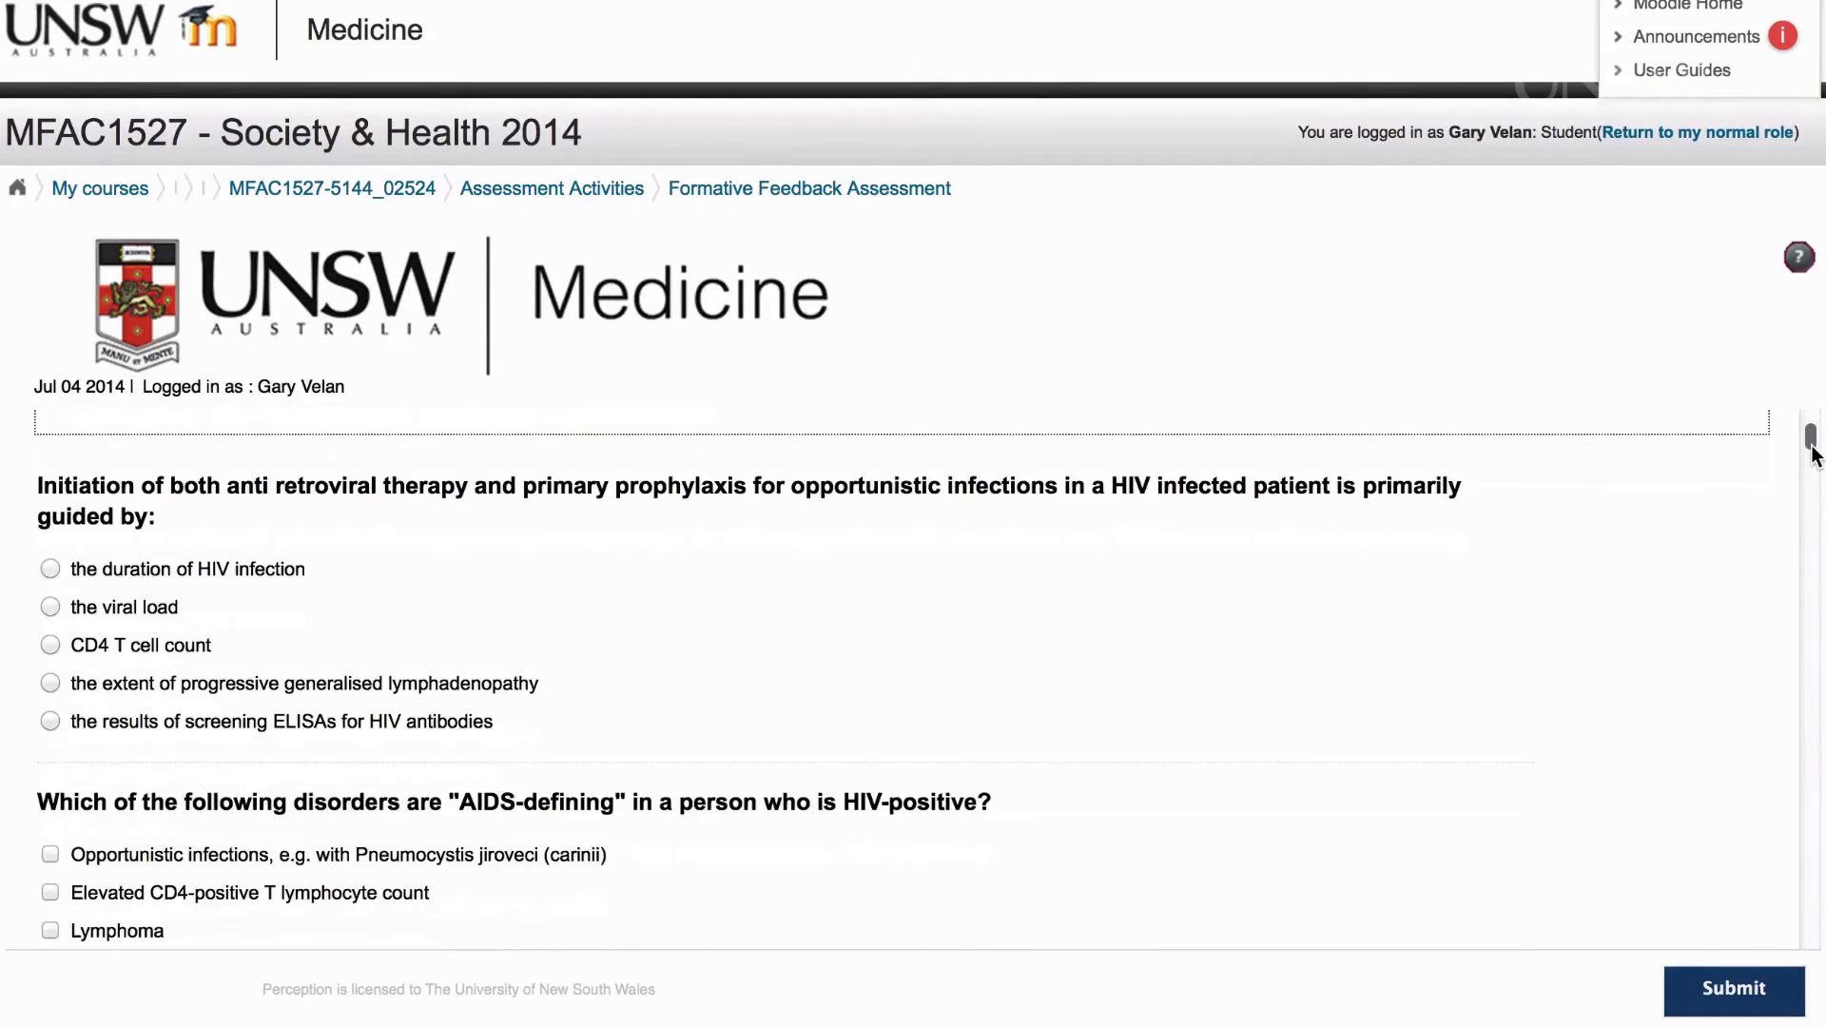
pyautogui.scroll(-1, 1815, 455)
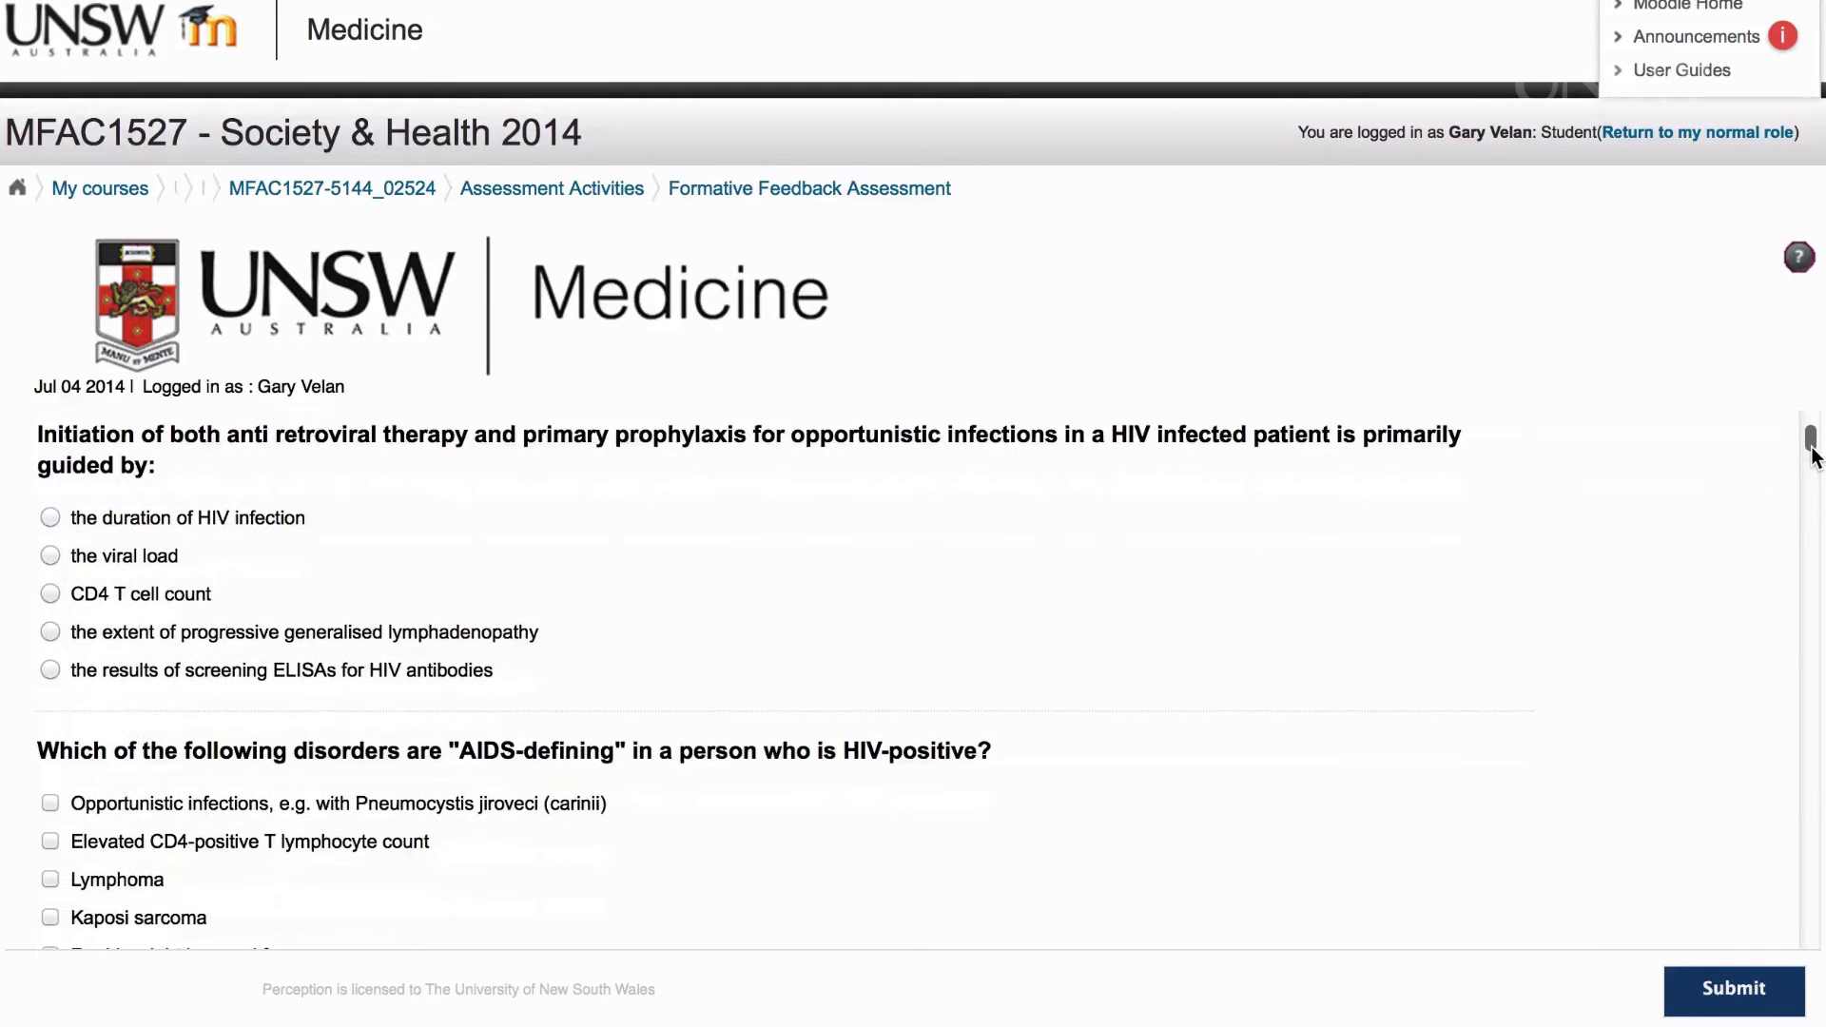
pyautogui.moveTo(1813, 456); pyautogui.dragTo(1810, 504)
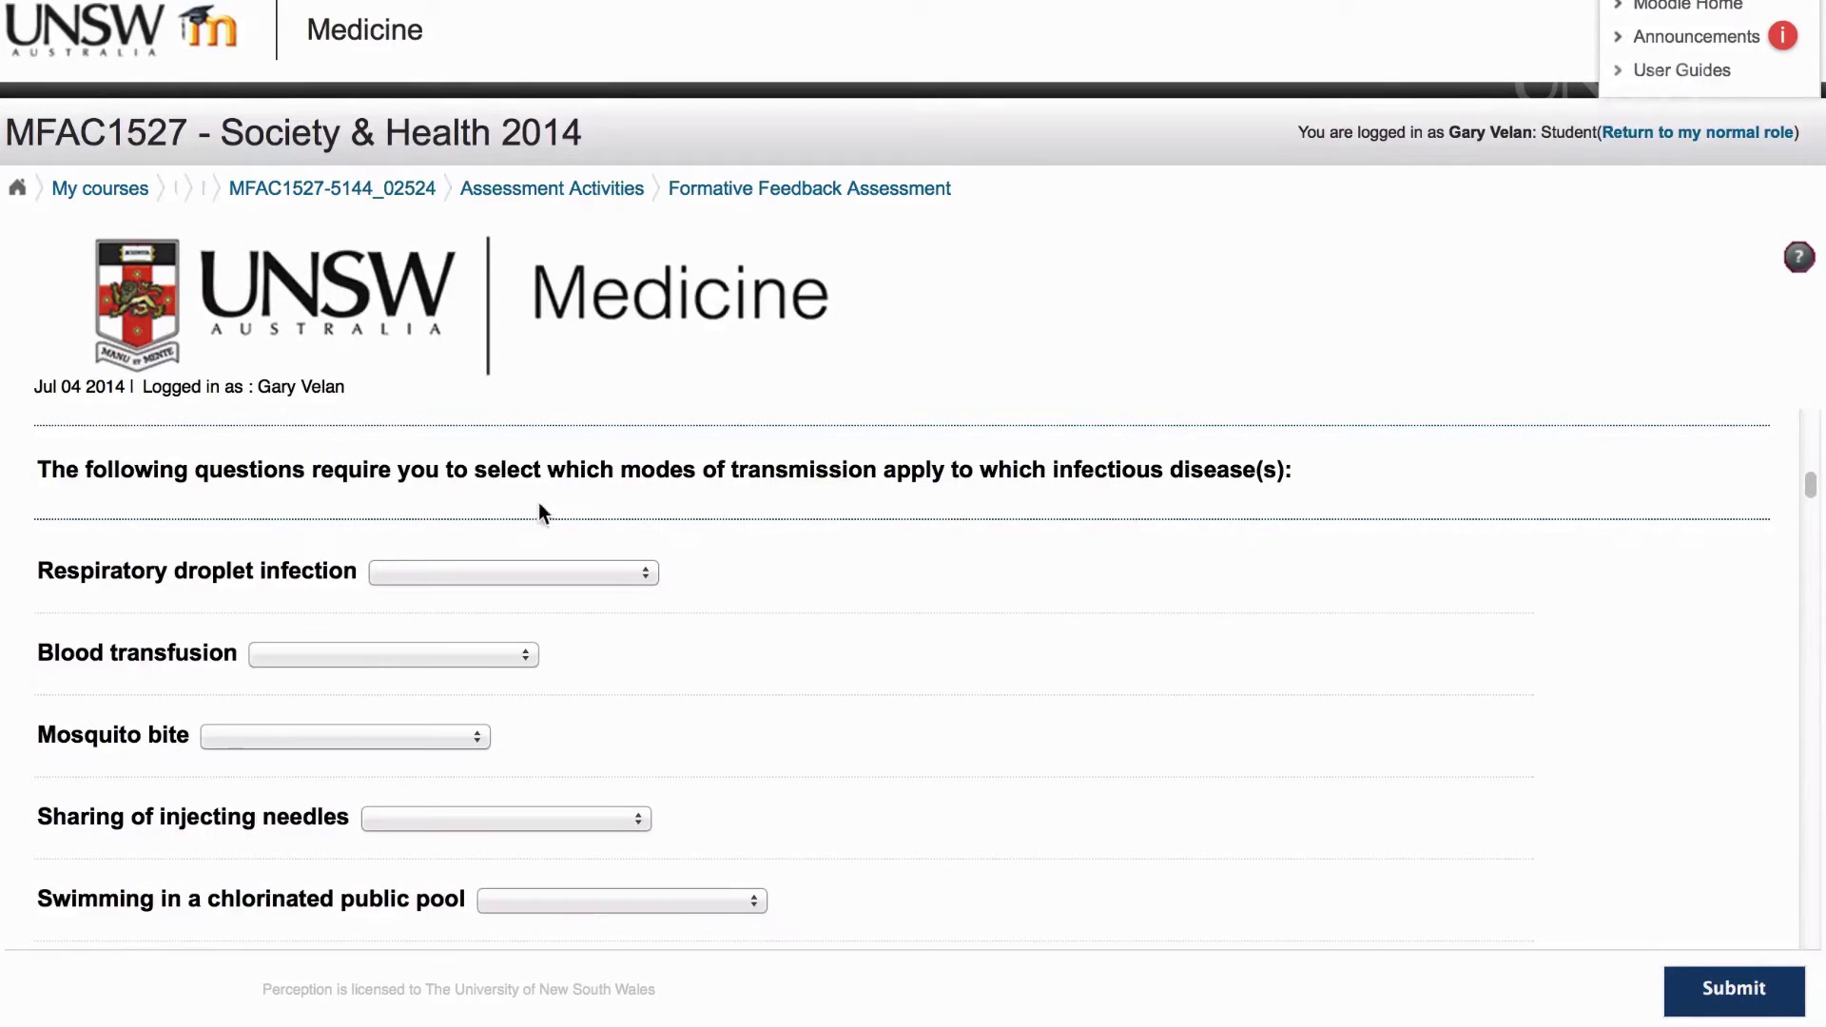
pyautogui.click(650, 576)
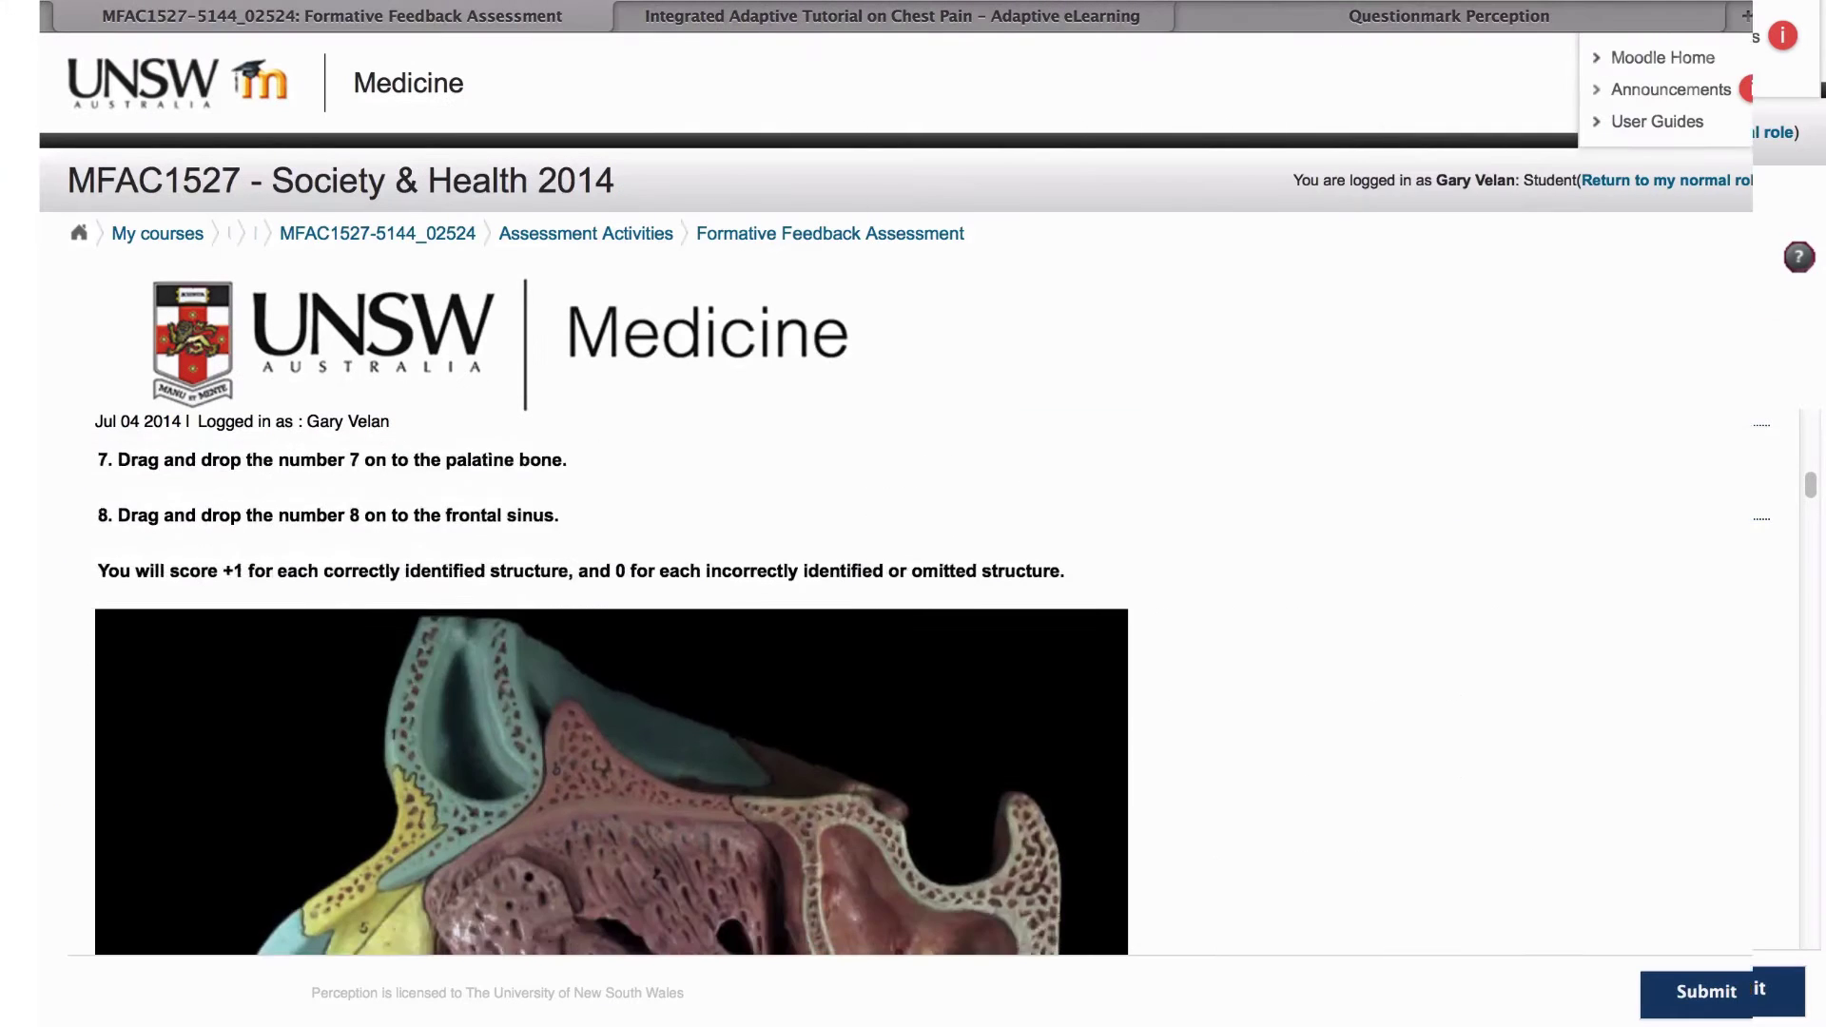
pyautogui.moveTo(1773, 551); pyautogui.dragTo(1777, 573)
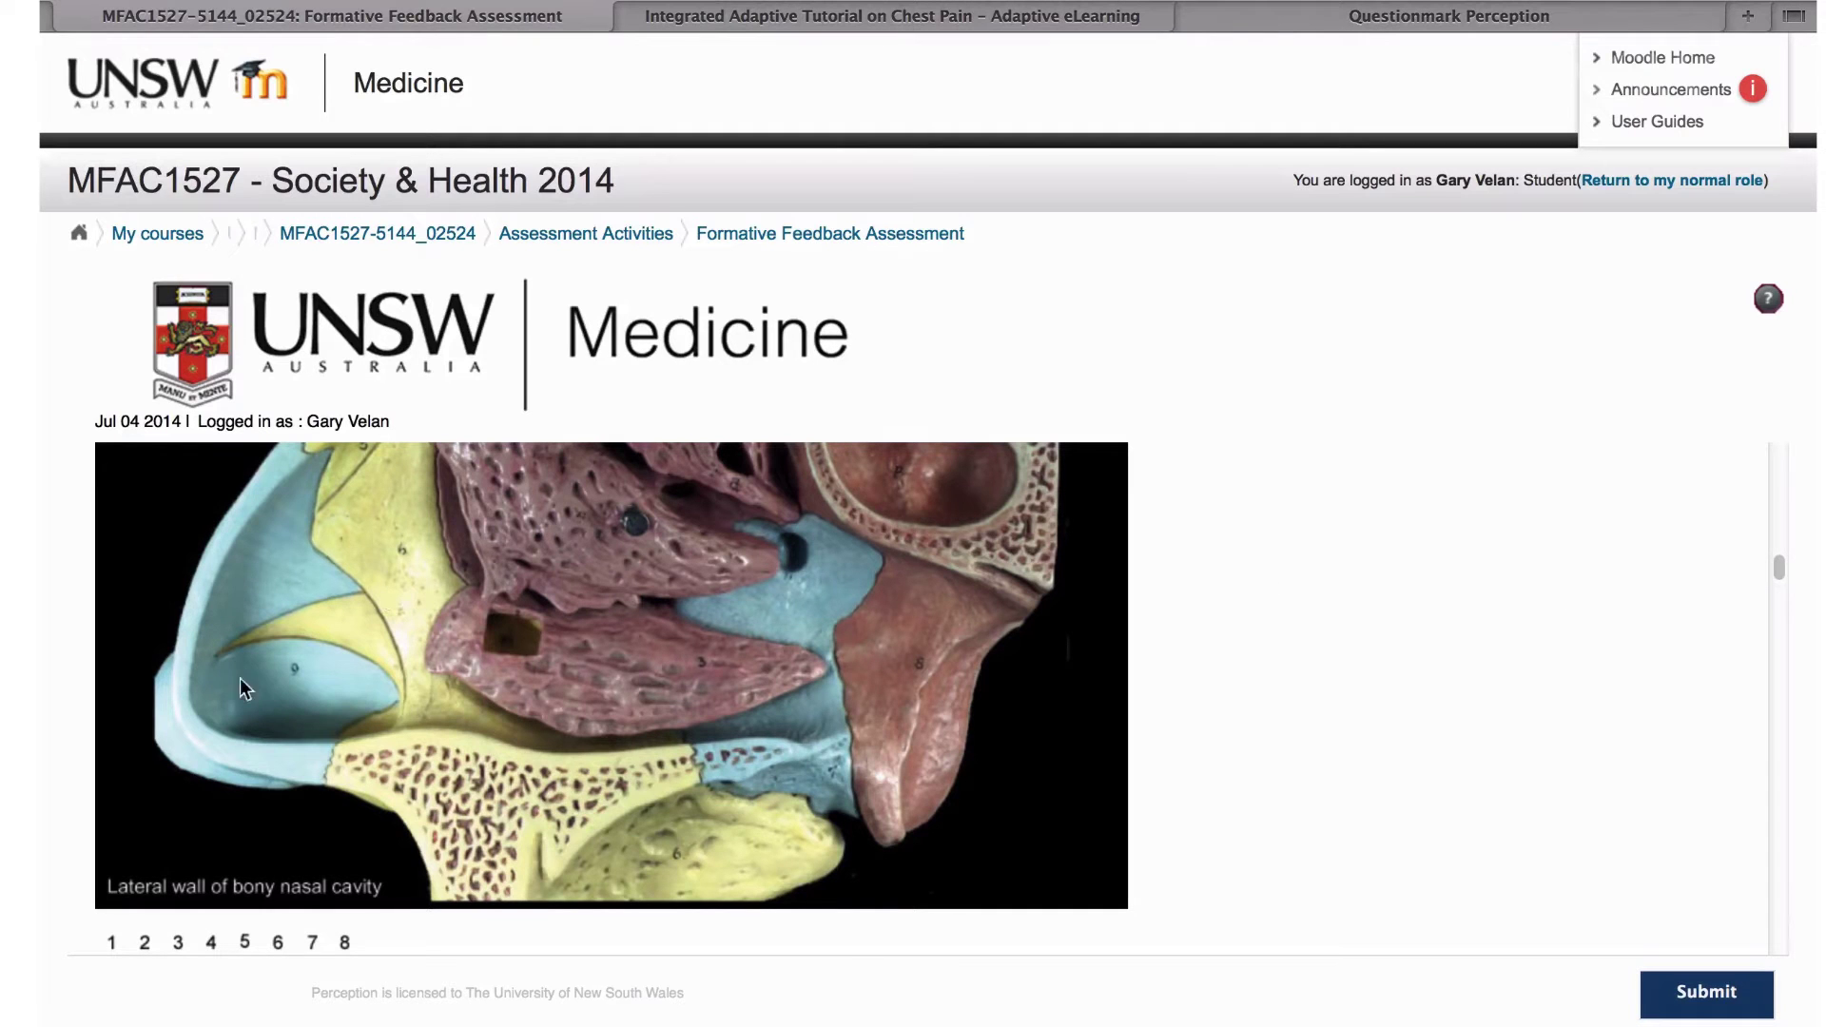
# Step: Place label 1 on the nasal cavity image and submit with unanswered questions confirmed
pyautogui.moveTo(112, 946); pyautogui.dragTo(590, 682)
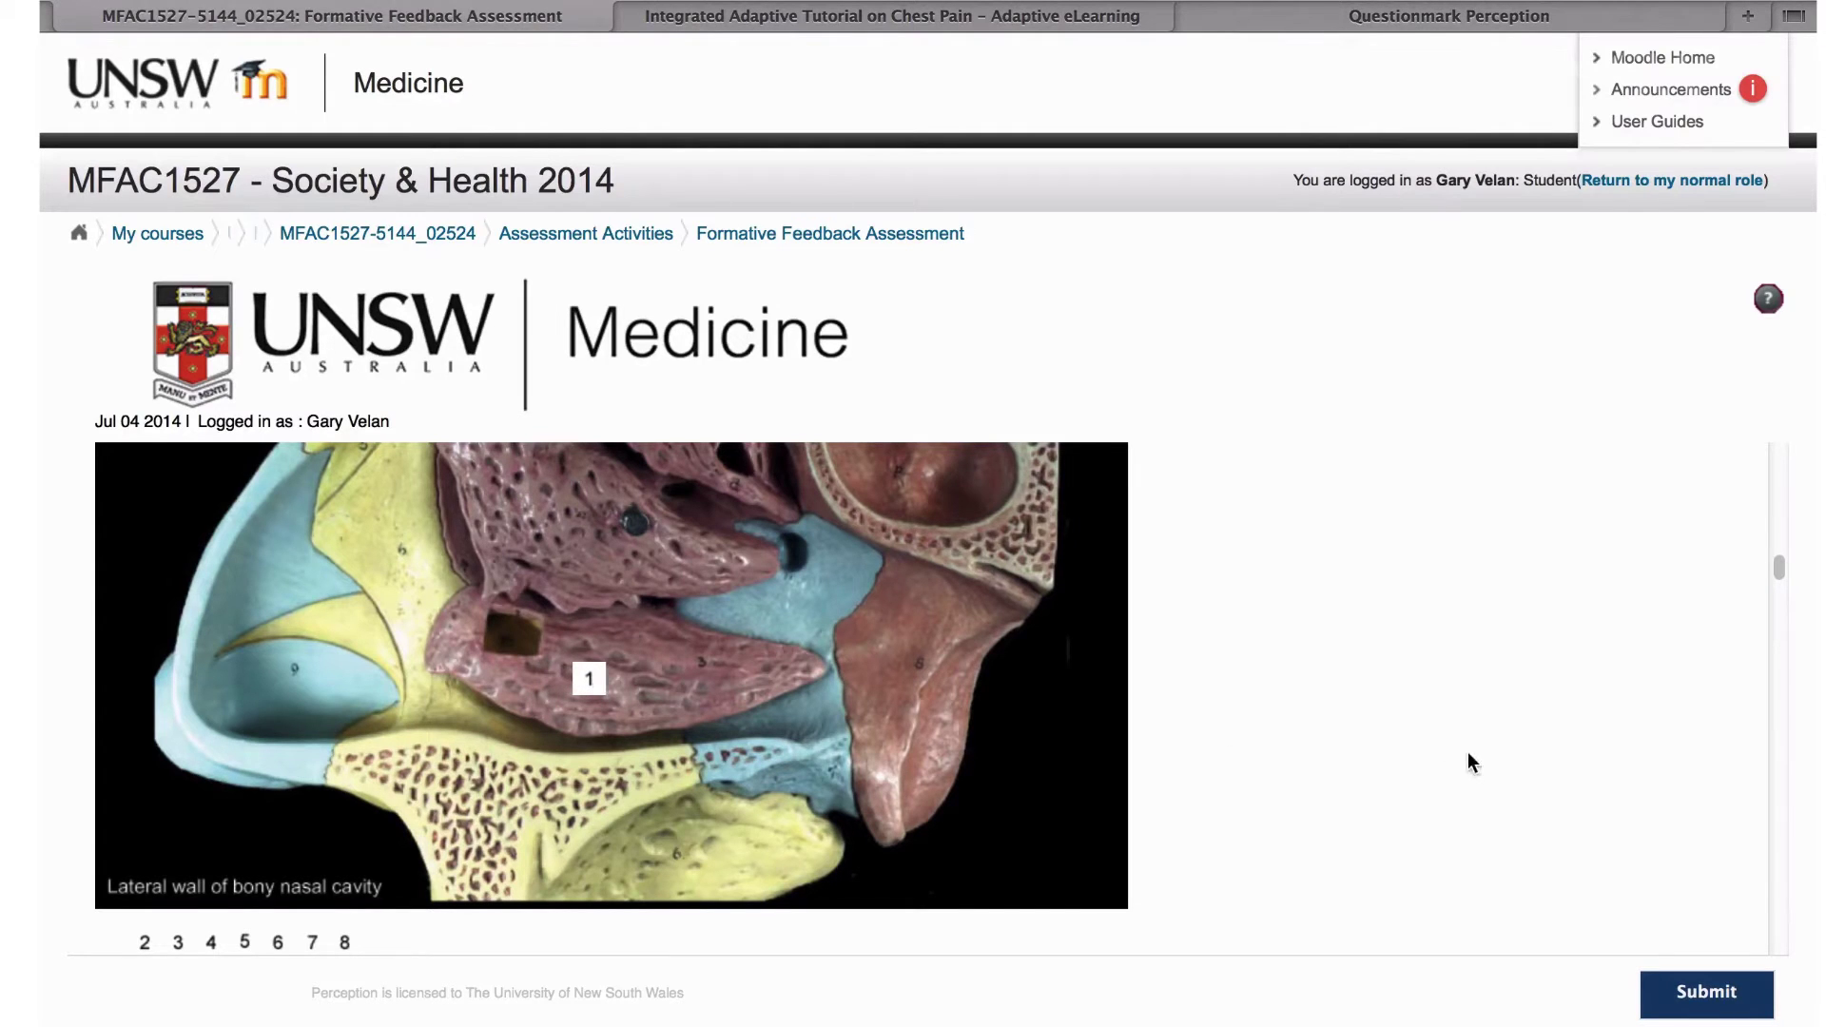
pyautogui.moveTo(1773, 569); pyautogui.dragTo(1784, 620)
pyautogui.scroll(-10, 1783, 618)
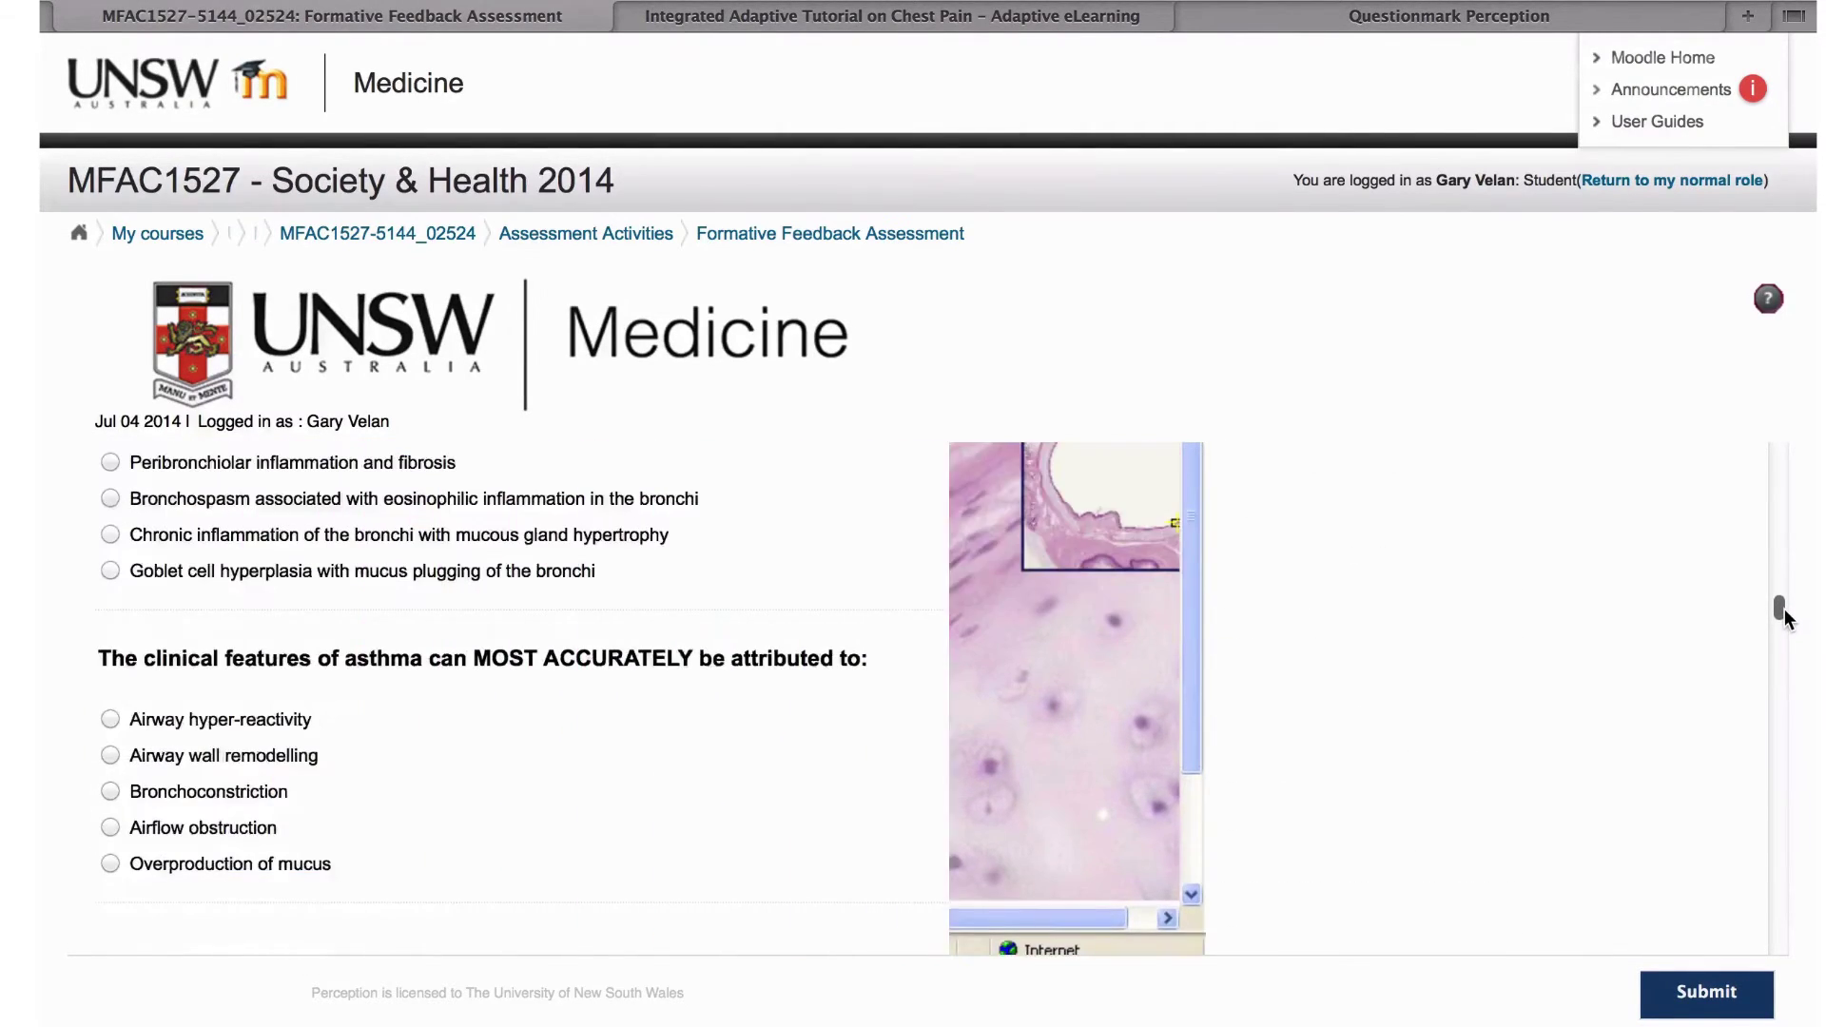
pyautogui.click(1707, 1003)
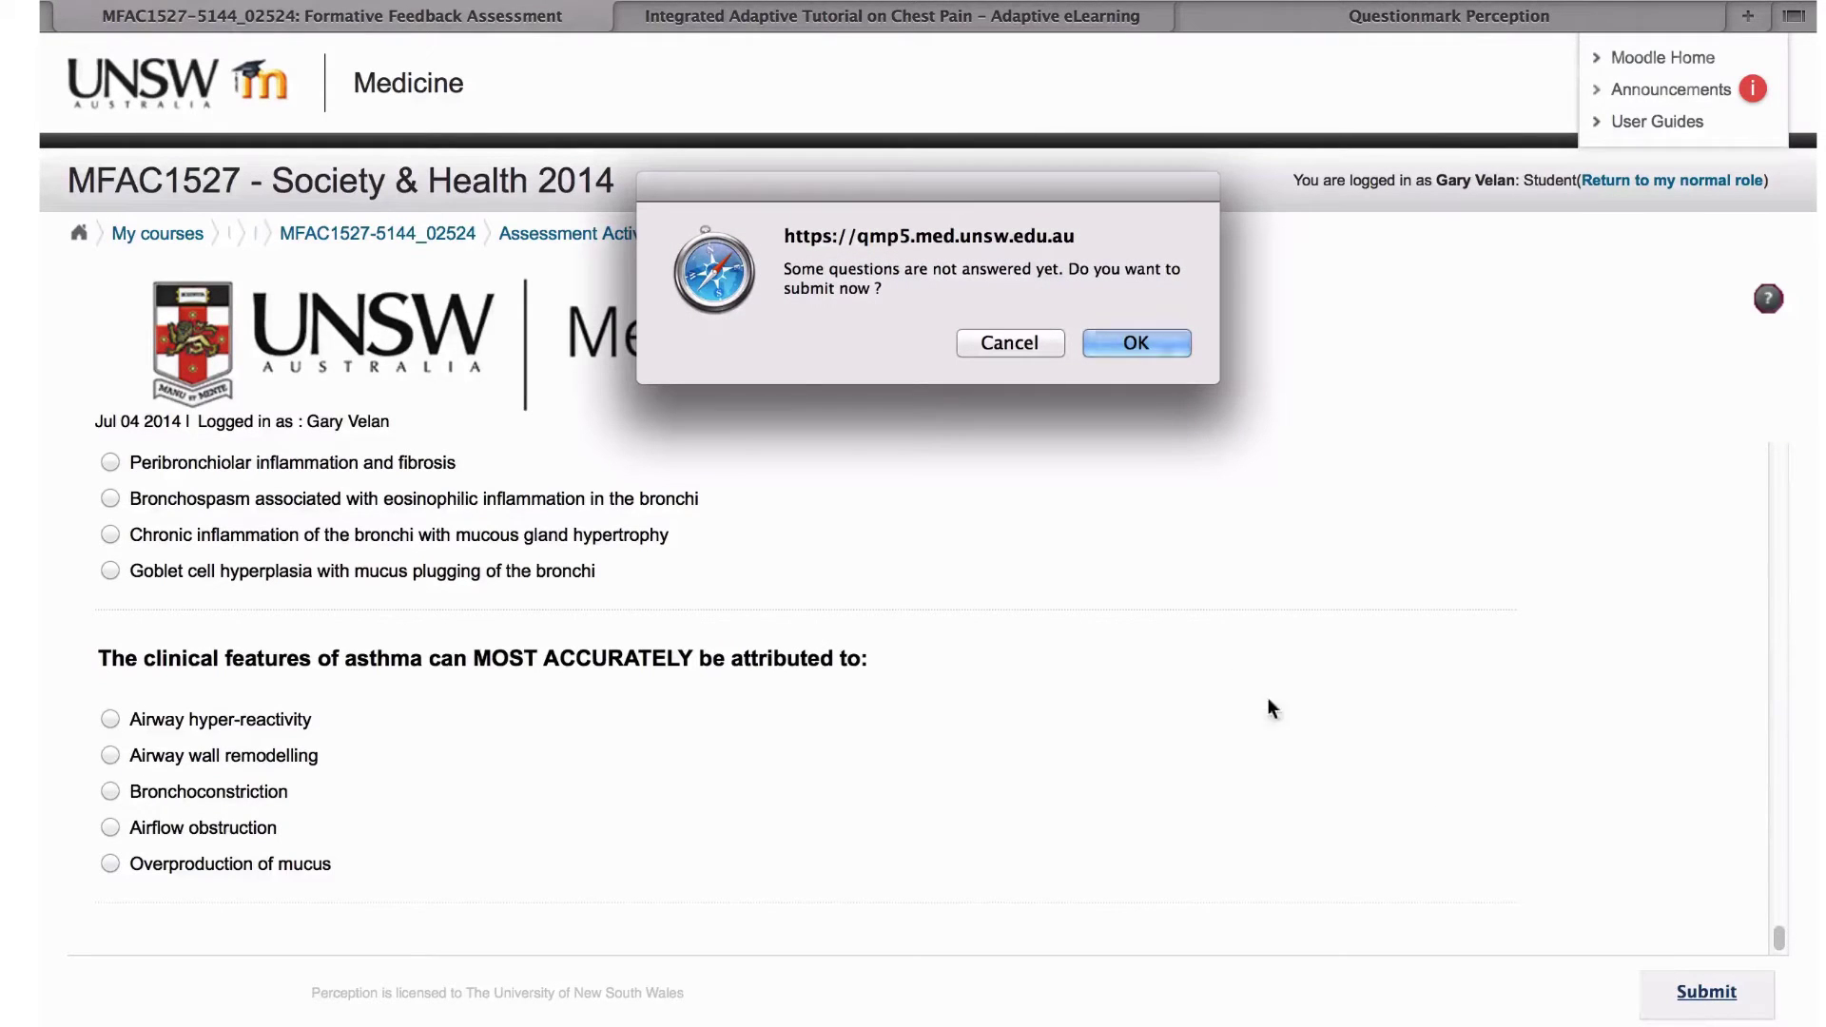
pyautogui.click(1124, 358)
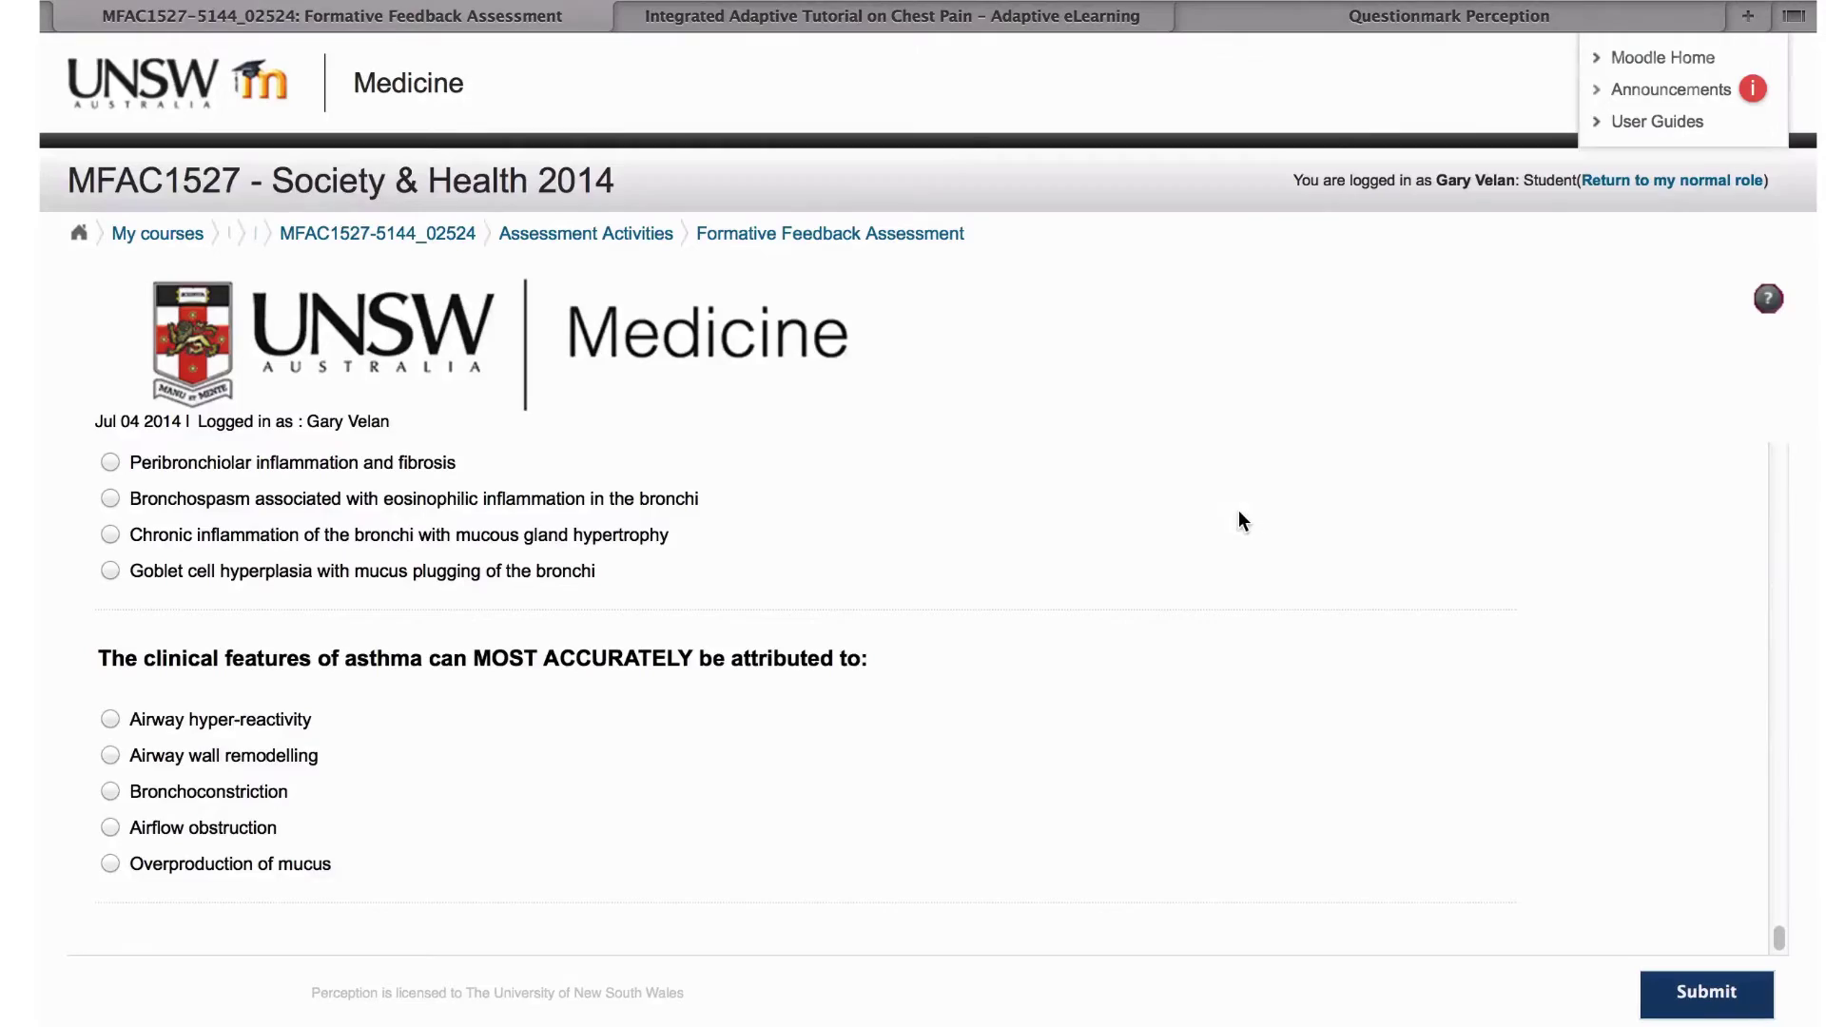
pyautogui.moveTo(1781, 684); pyautogui.dragTo(1756, 880)
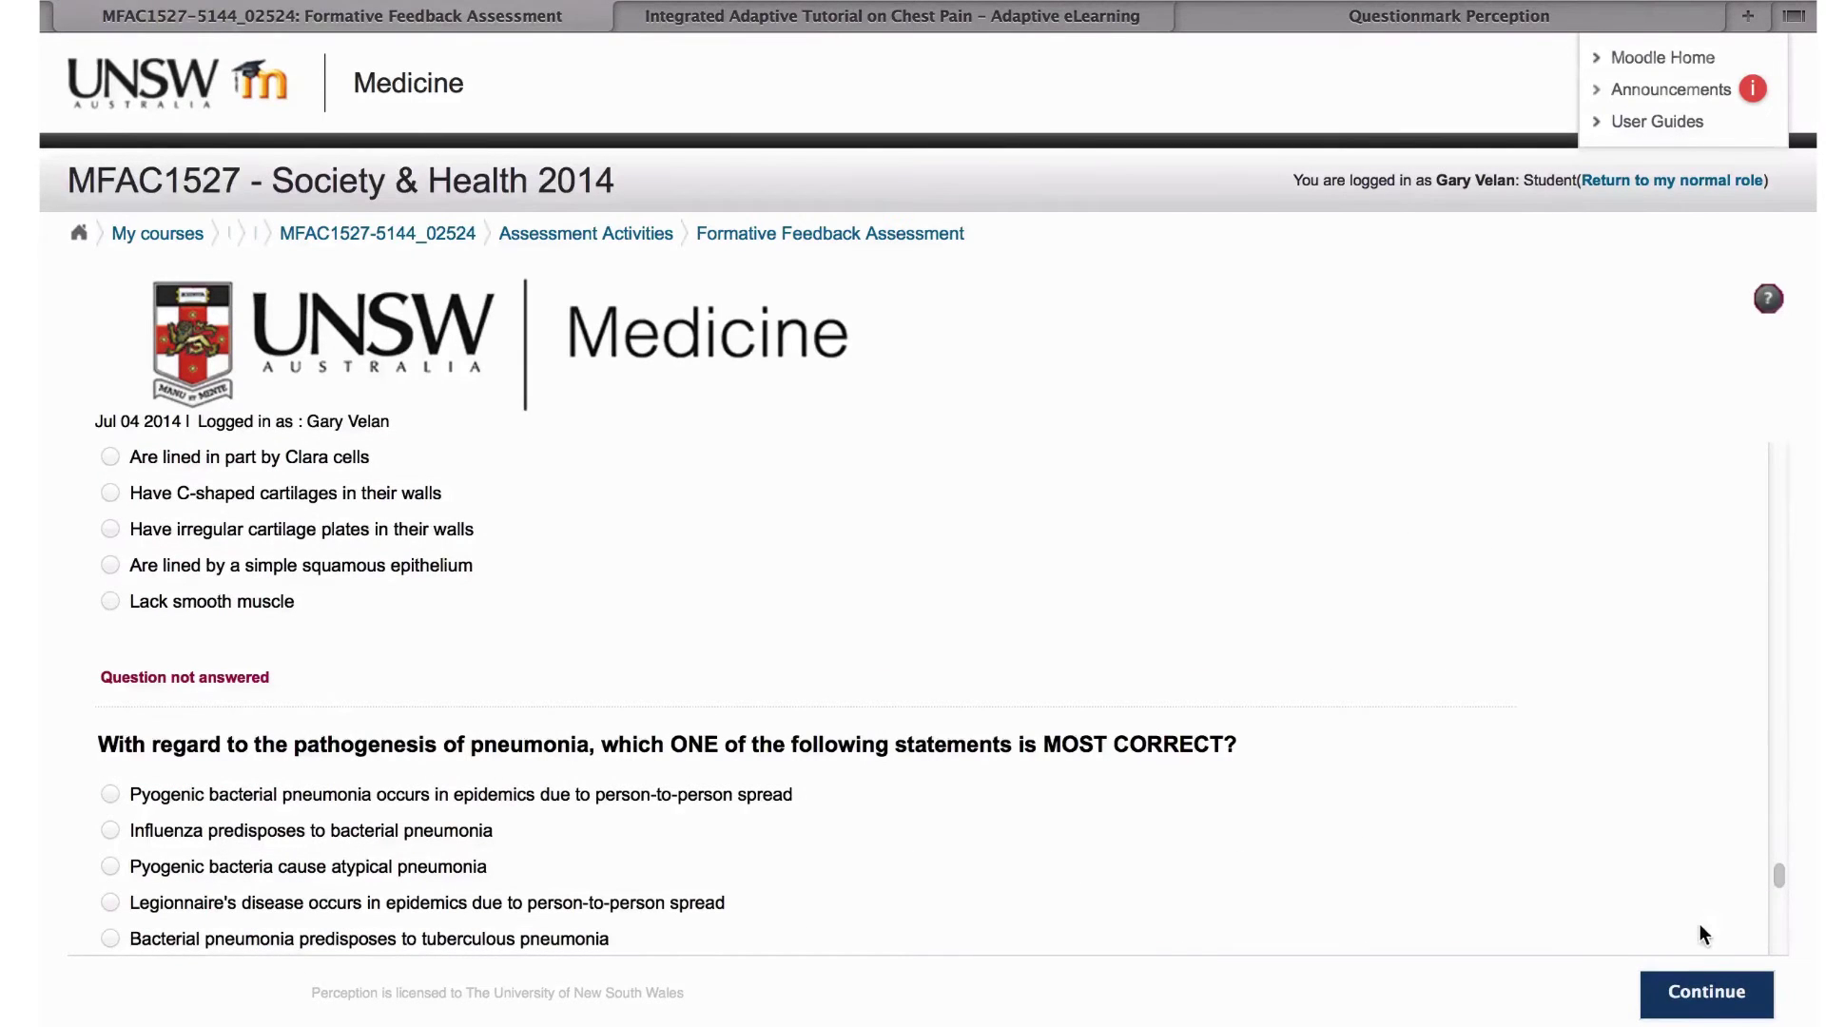
# Step: Open the Assessment Feedback page and scroll through its 0% topic score table
pyautogui.click(1688, 998)
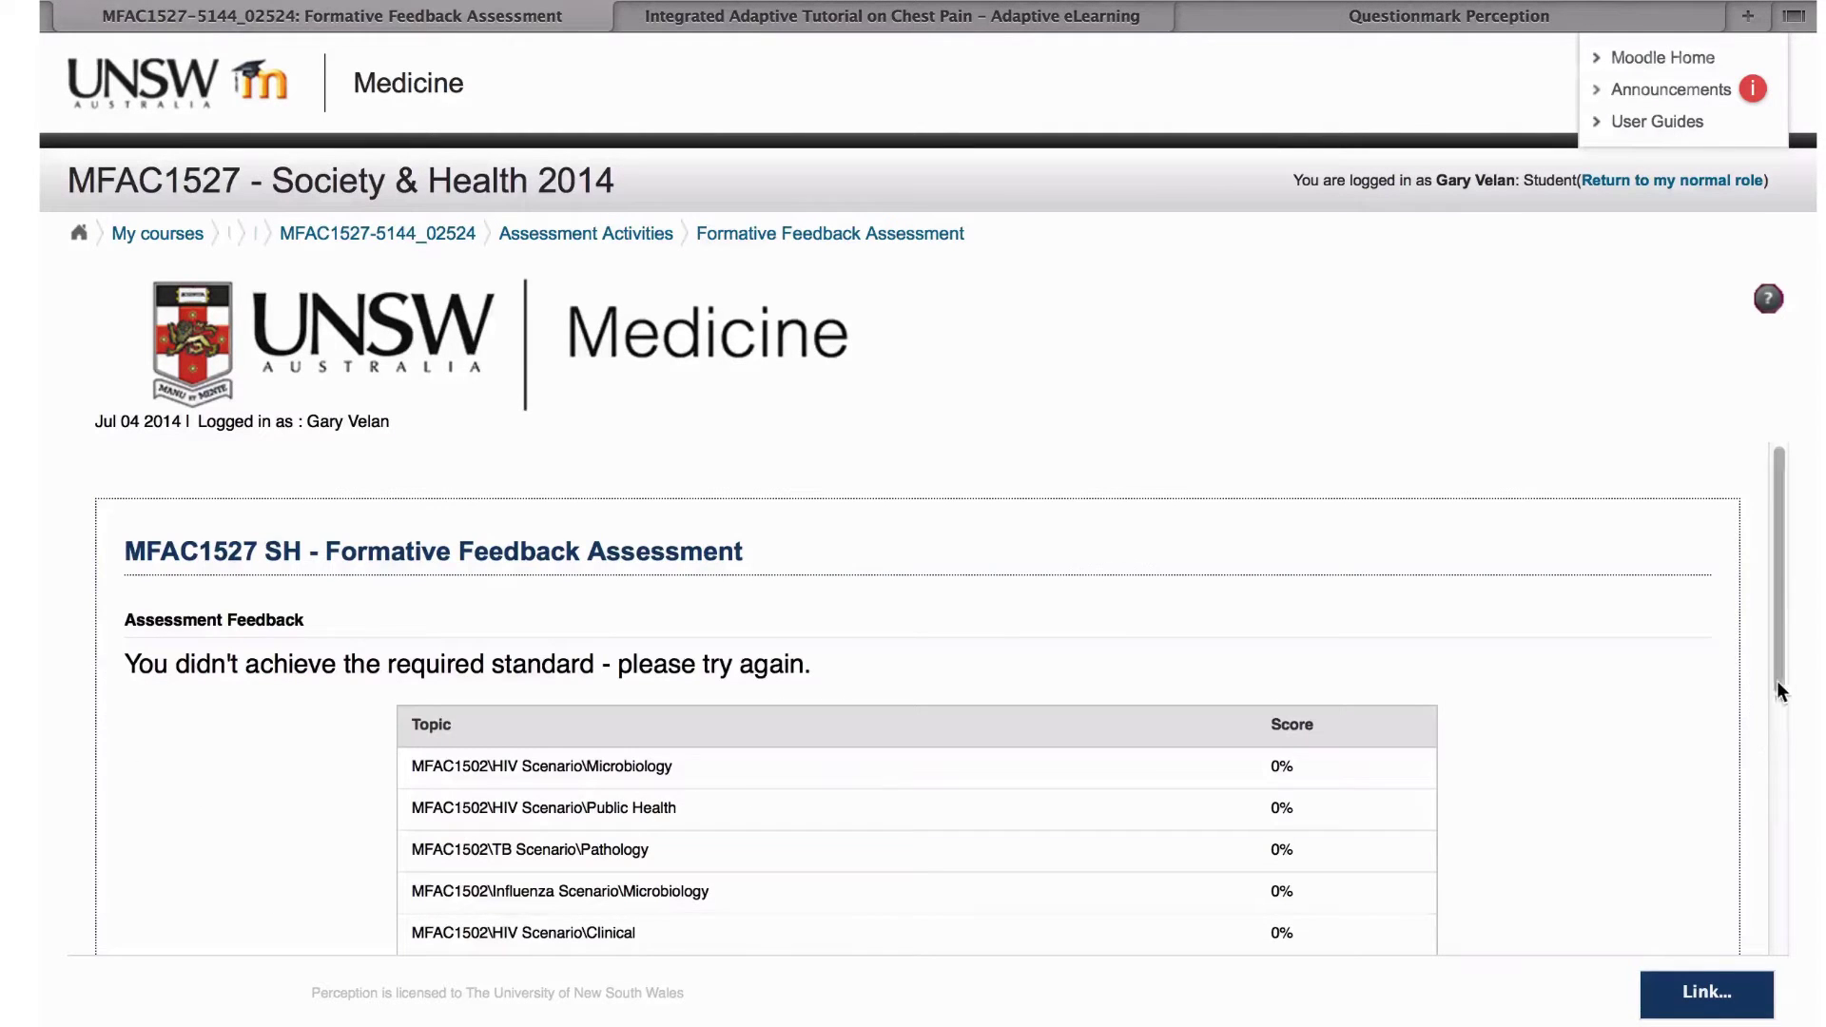
pyautogui.moveTo(1783, 666); pyautogui.dragTo(1777, 684)
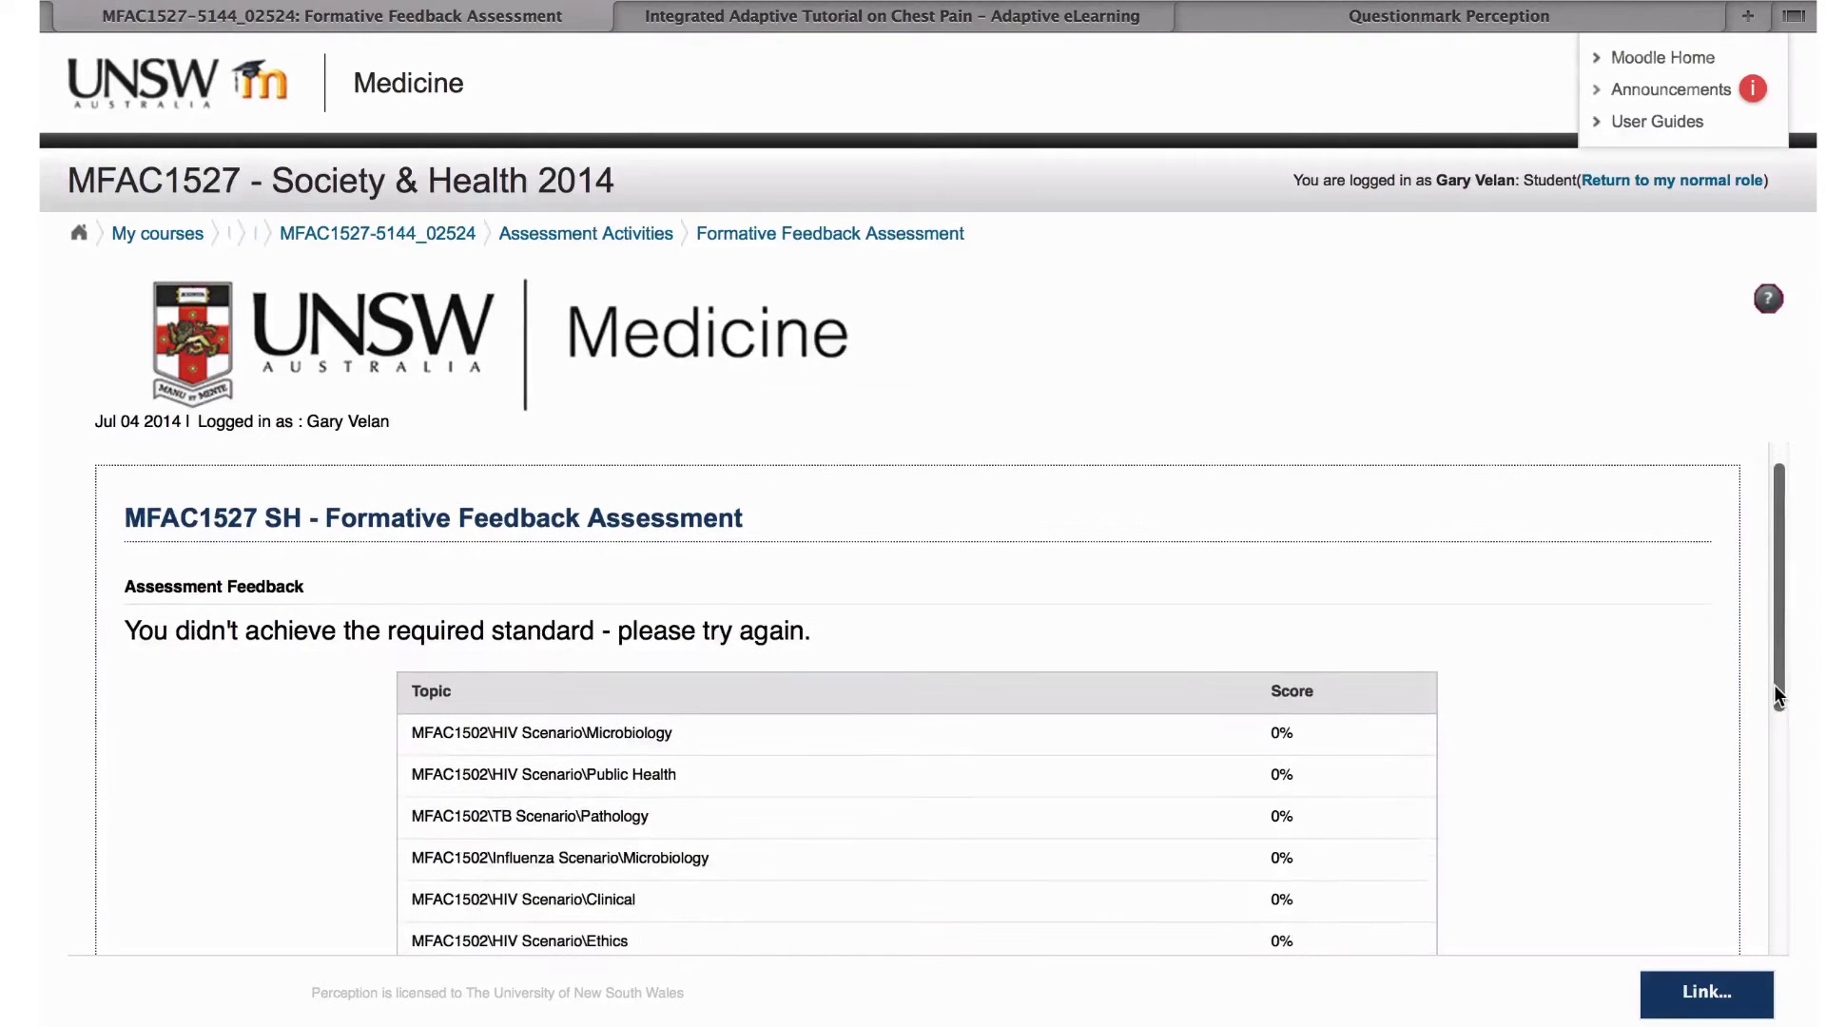
pyautogui.moveTo(1773, 675); pyautogui.dragTo(1778, 767)
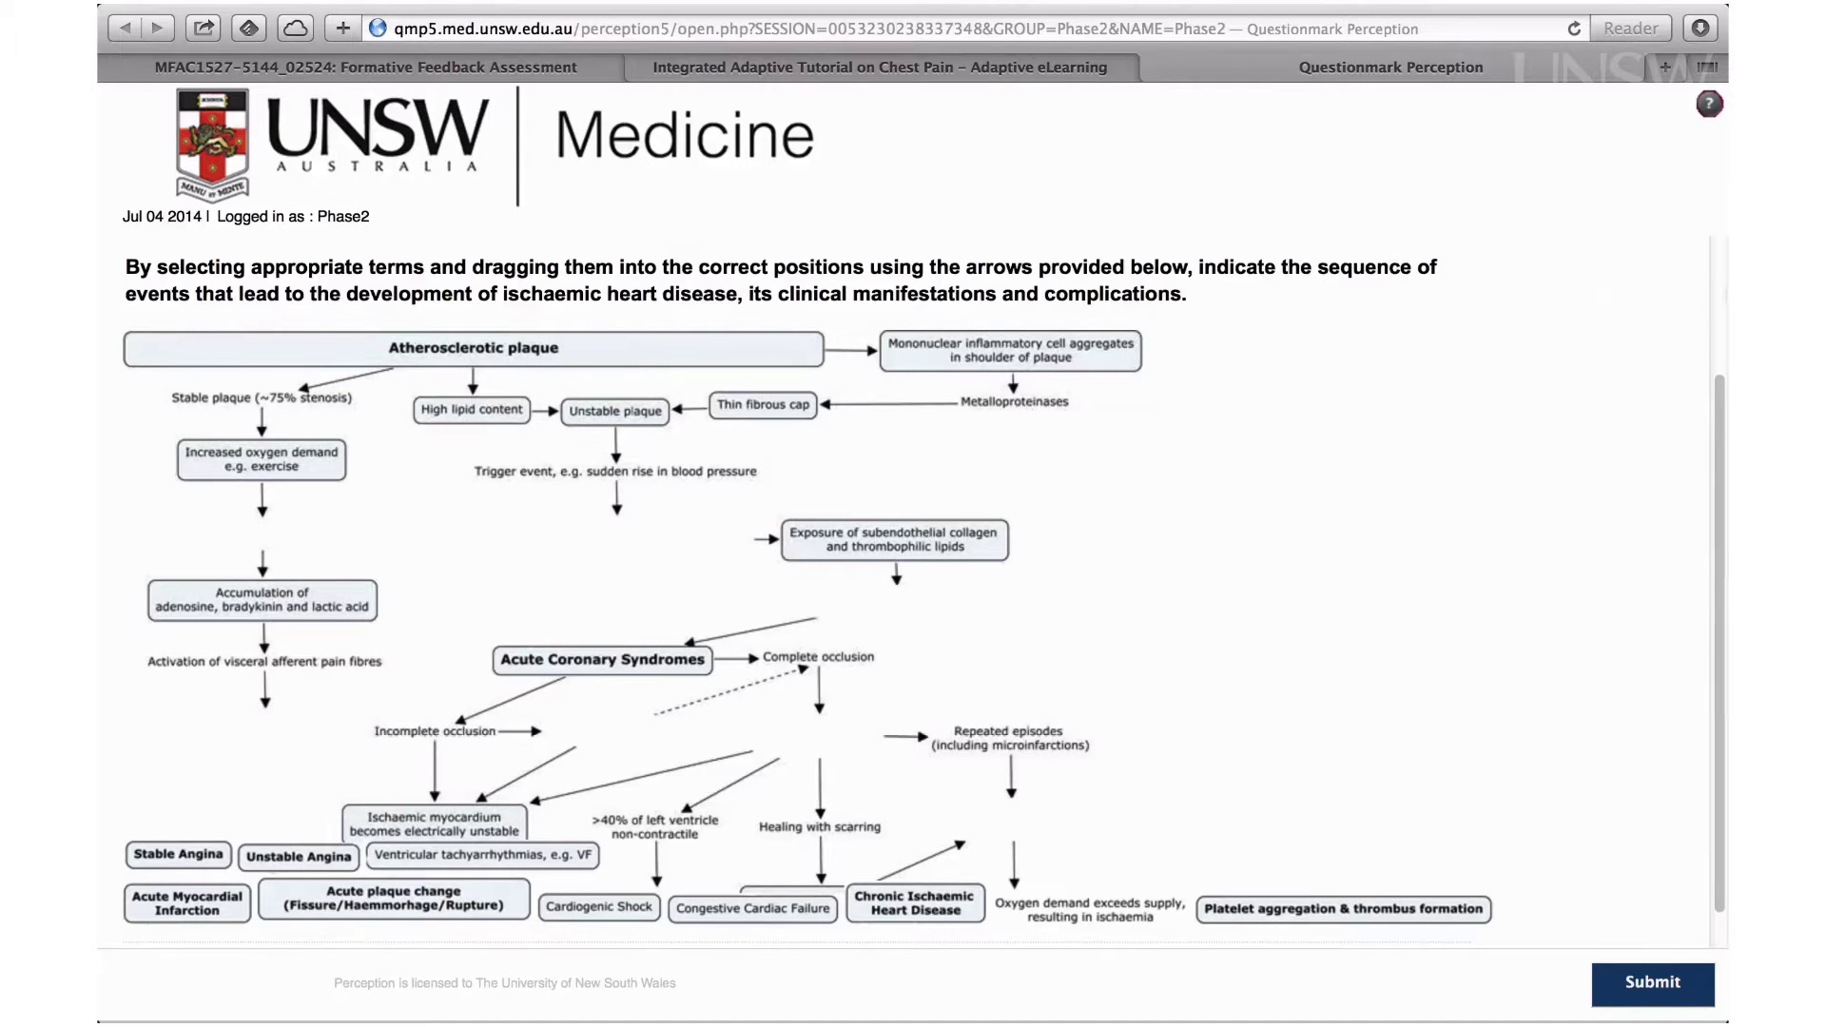
# Step: Put Stable Angina below the visceral pain fibres step and submit the concept map
pyautogui.moveTo(1719, 443)
pyautogui.mouseDown()
pyautogui.moveTo(1726, 487)
pyautogui.moveTo(1724, 466)
pyautogui.mouseUp()
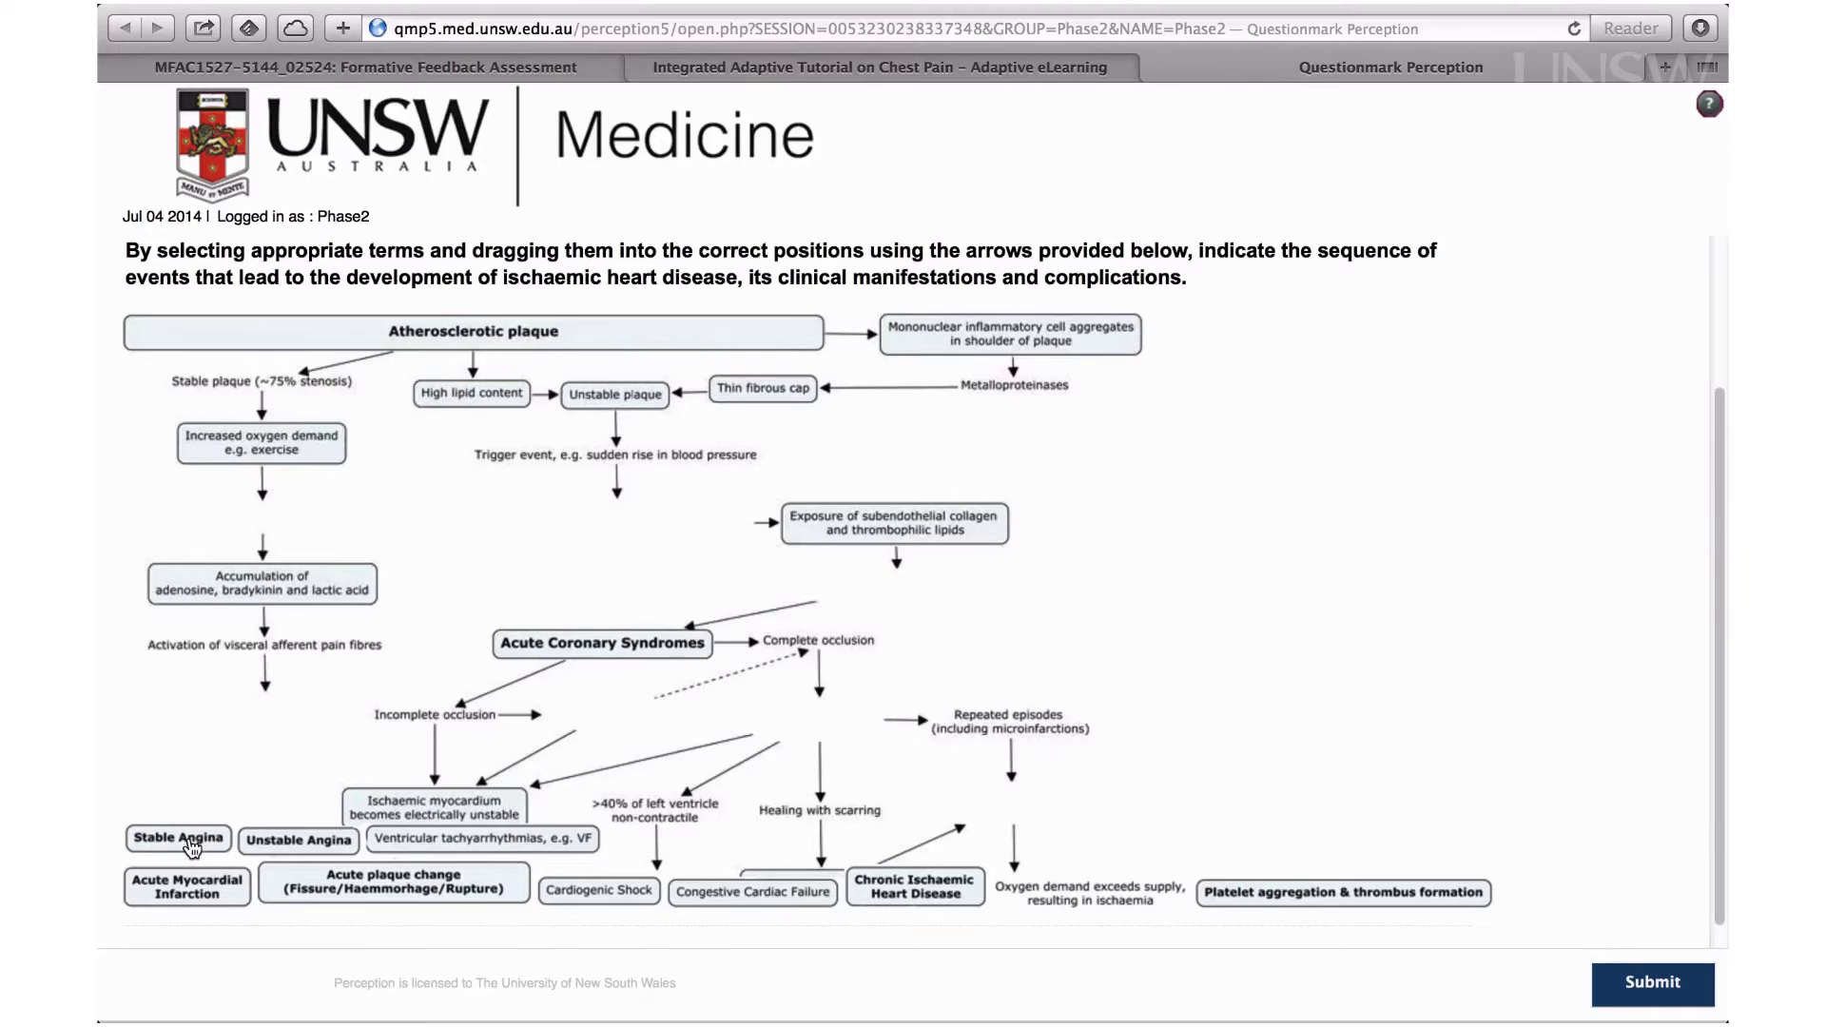
pyautogui.moveTo(191, 845); pyautogui.dragTo(643, 672)
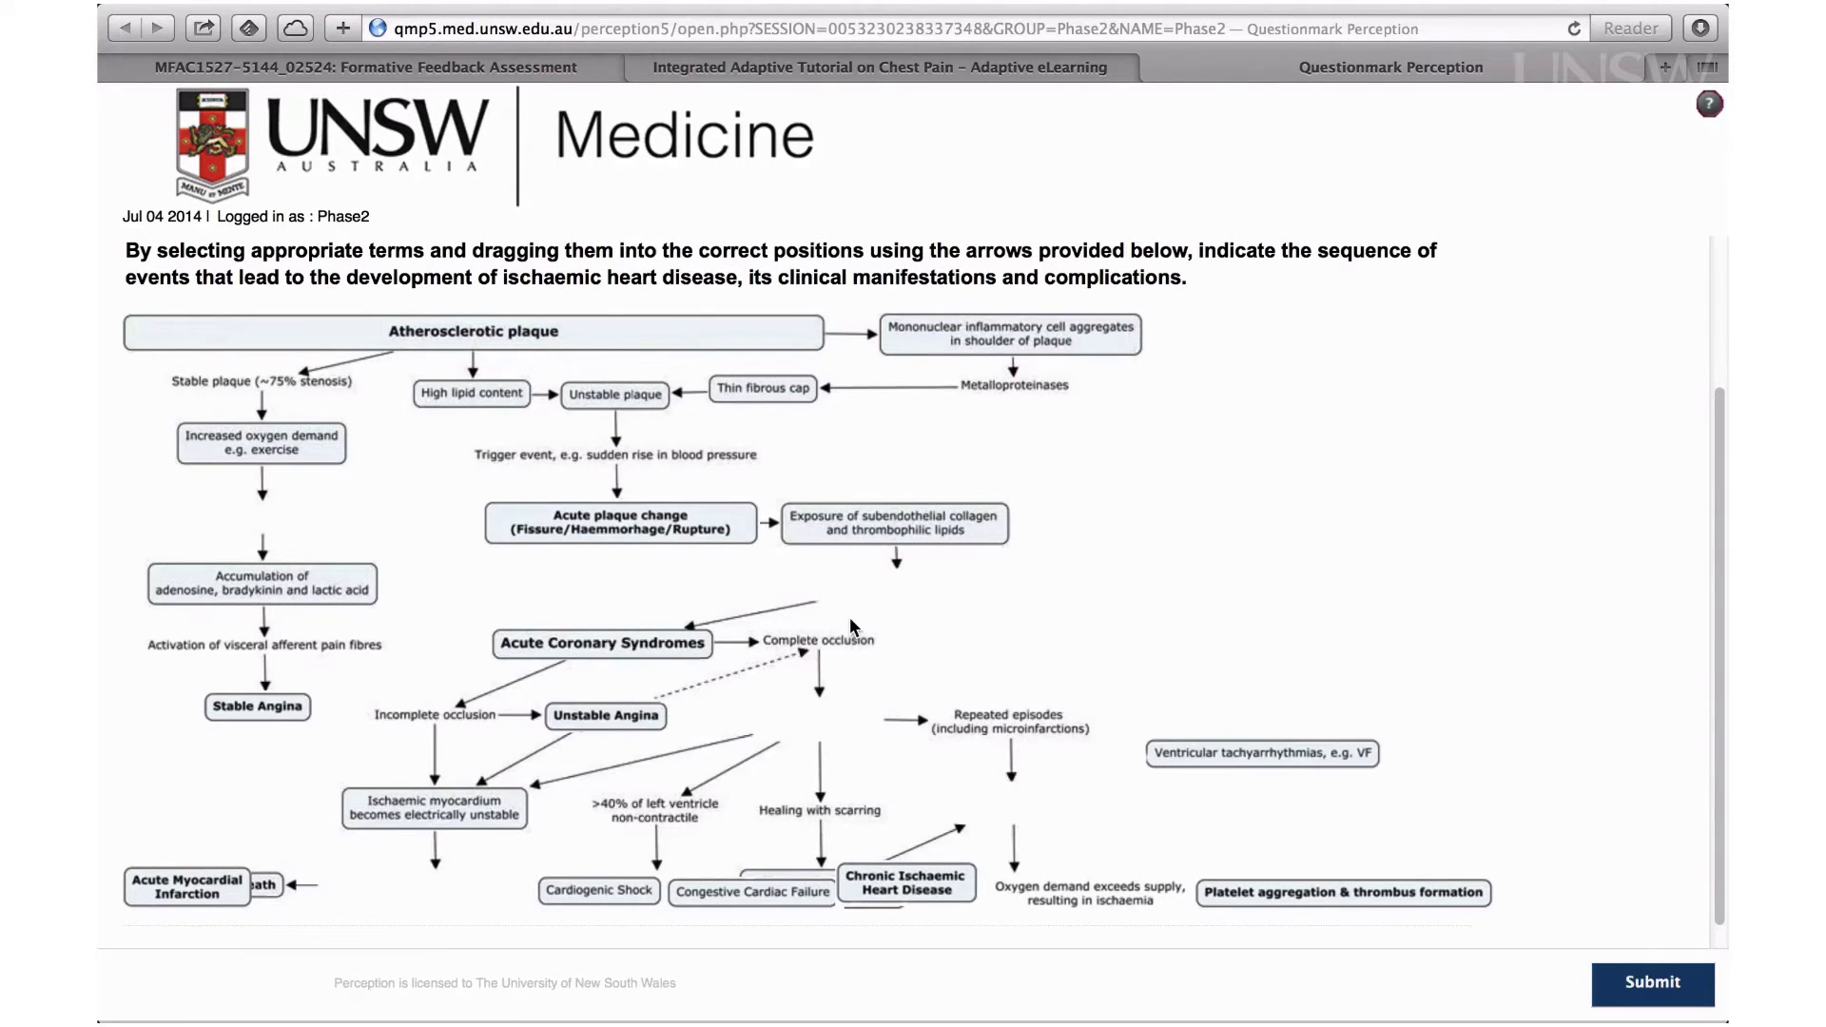
pyautogui.click(1656, 992)
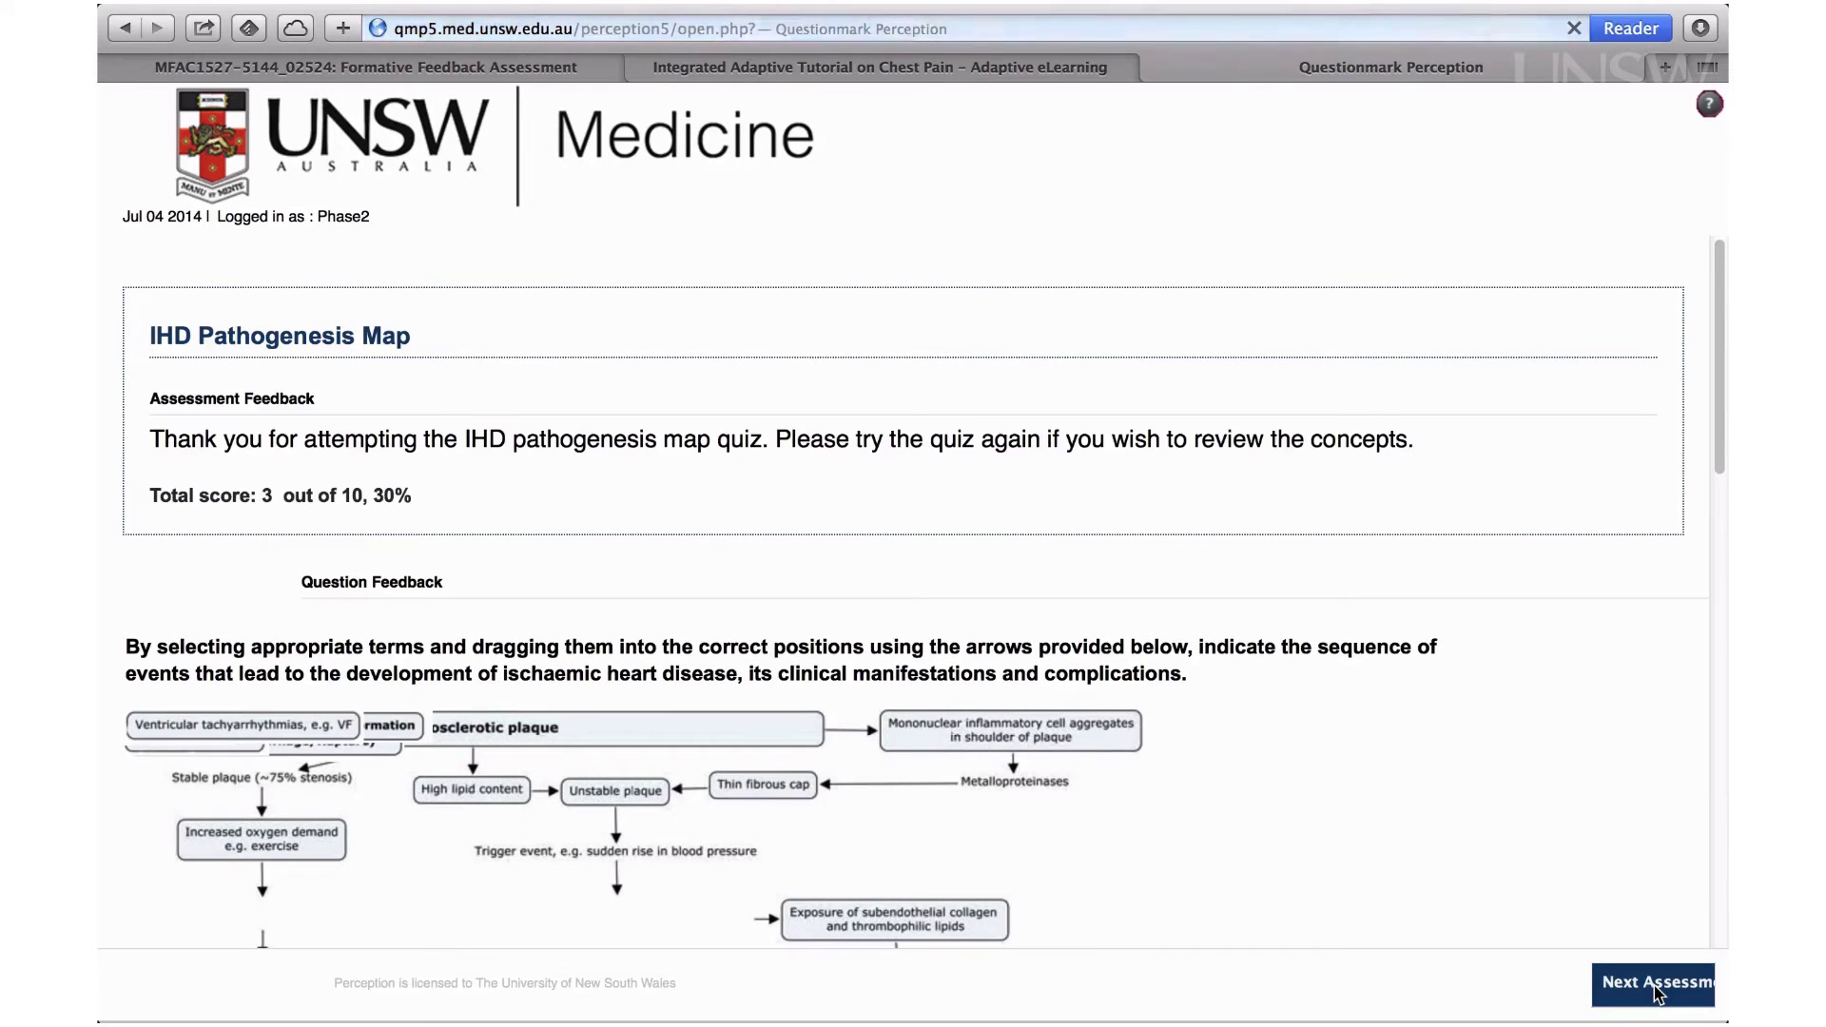
# Step: Scroll past the 3/10 per-label scores to the correct IHD pathogenesis map
pyautogui.moveTo(1720, 469); pyautogui.dragTo(1699, 708)
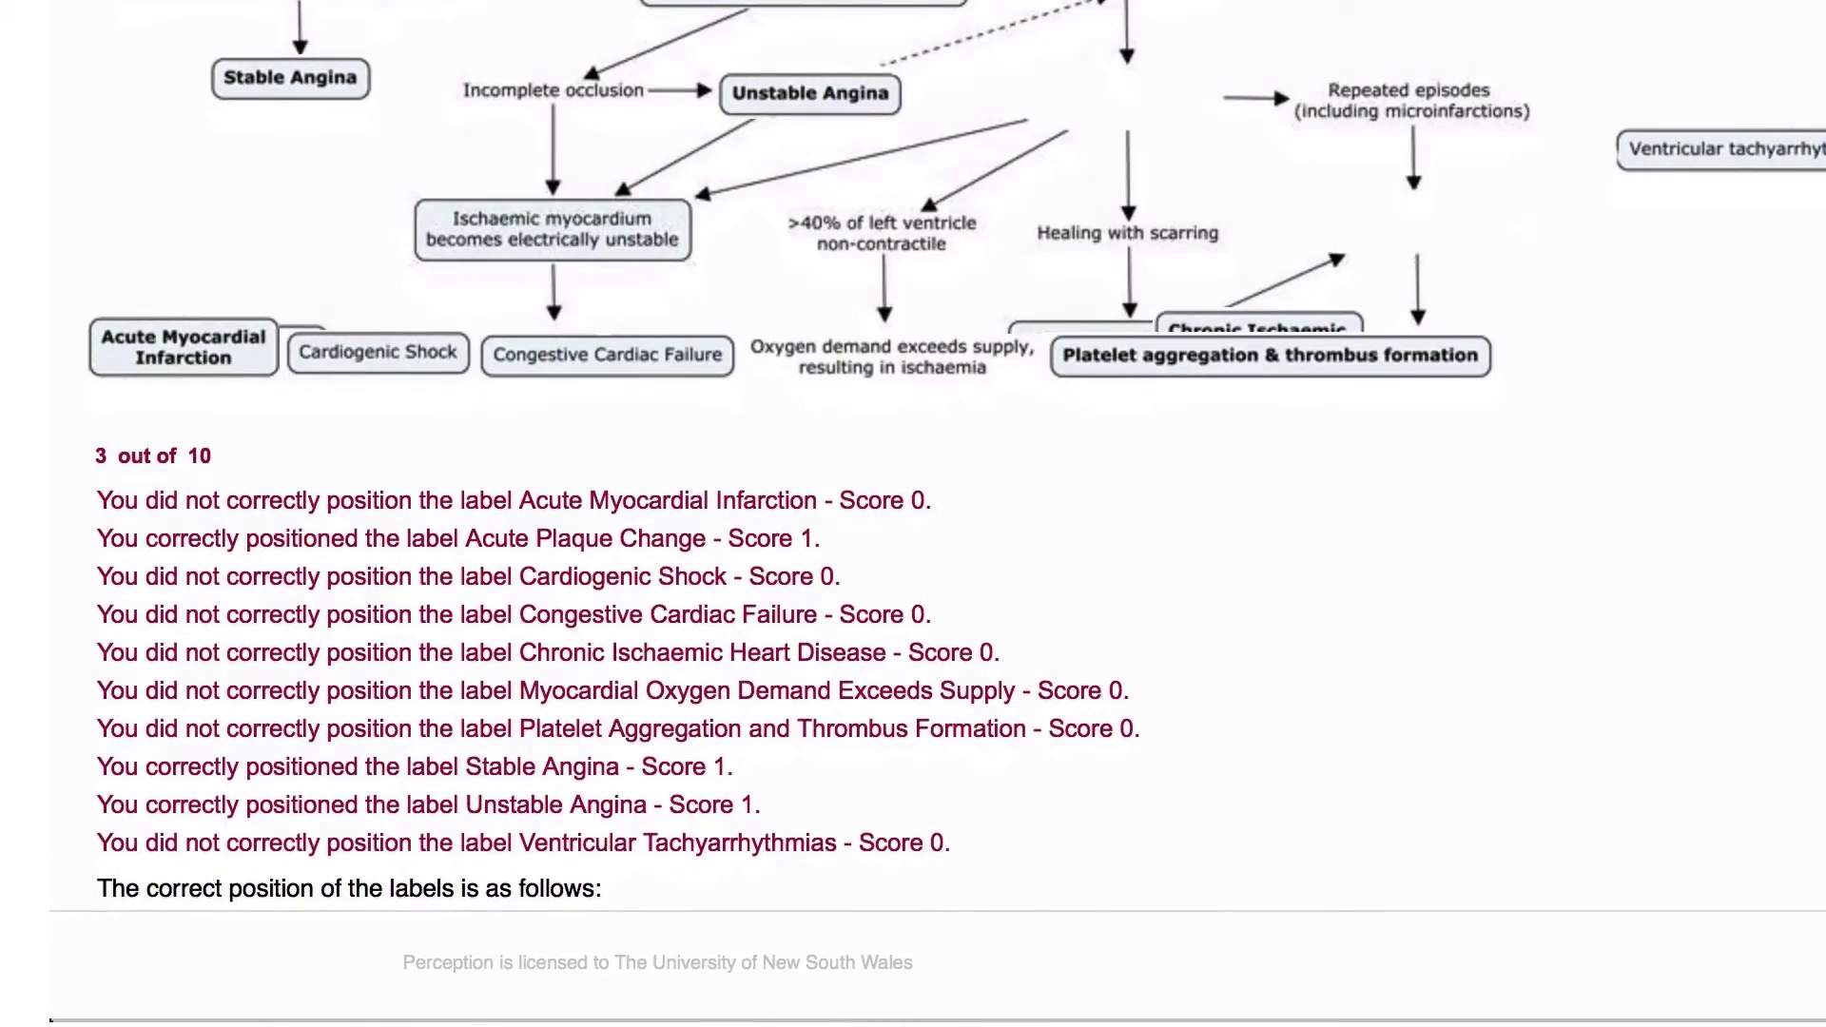
pyautogui.scroll(-5, 913, 456)
pyautogui.scroll(-5, 913, 456)
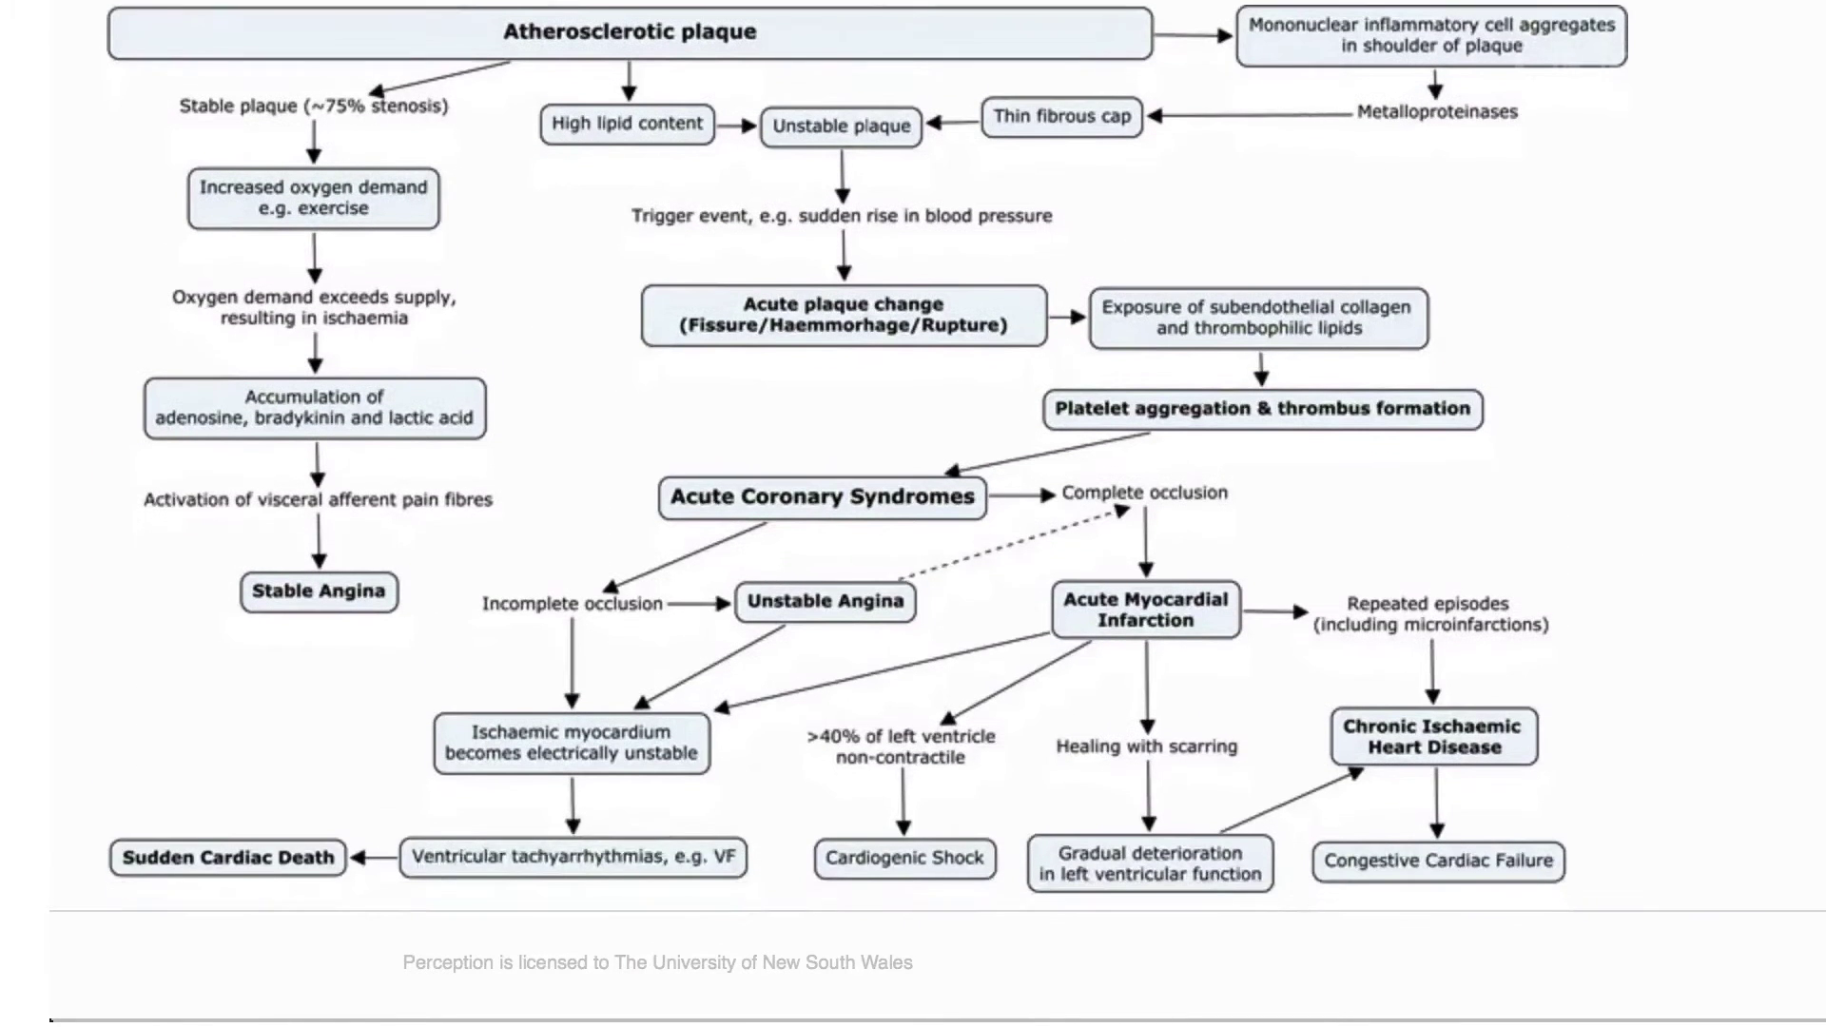